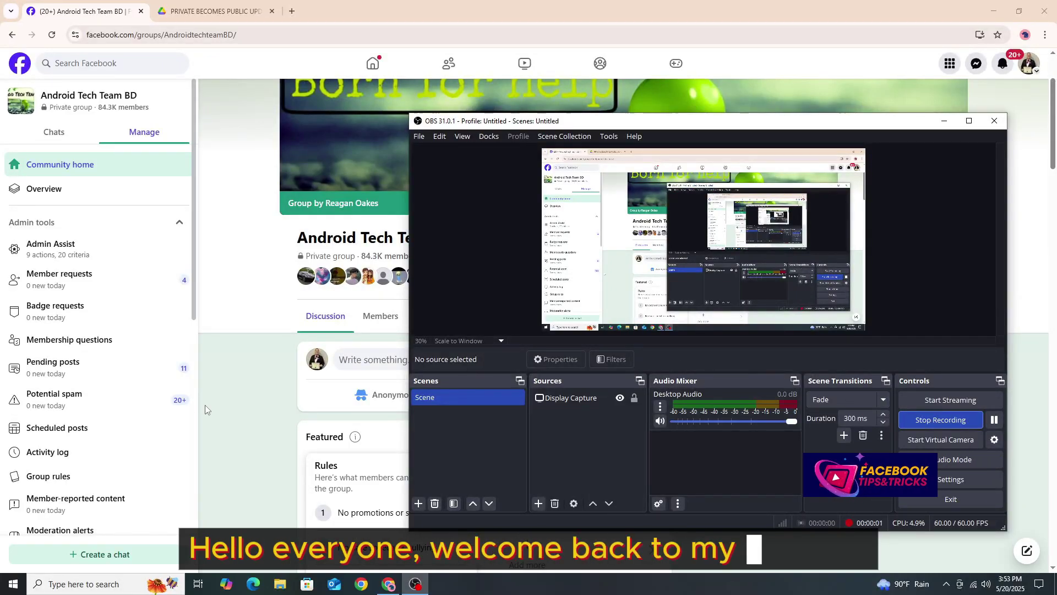
Step: Bring the Android Tech Team BD Facebook group page to the front and scroll through it
left_click(204, 405)
scroll(244, 383, "down", 3)
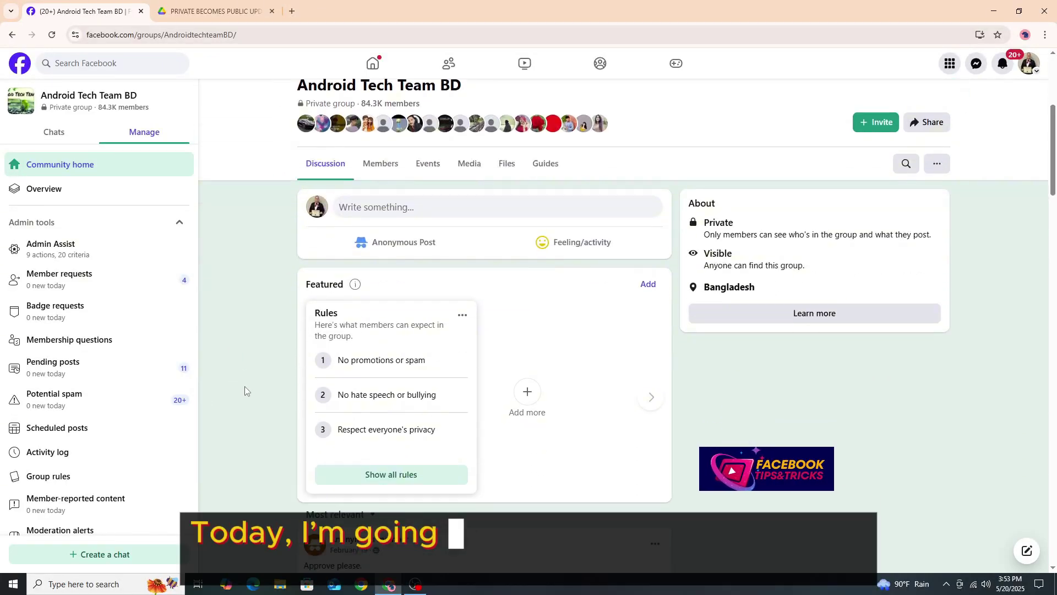
scroll(244, 385, "down", 7)
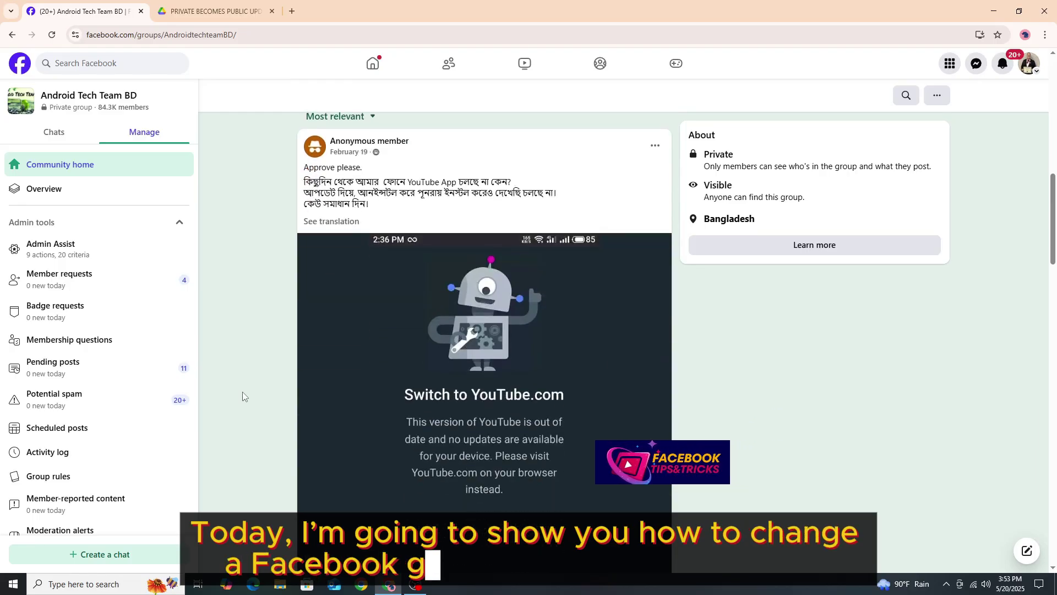
scroll(238, 396, "down", 4)
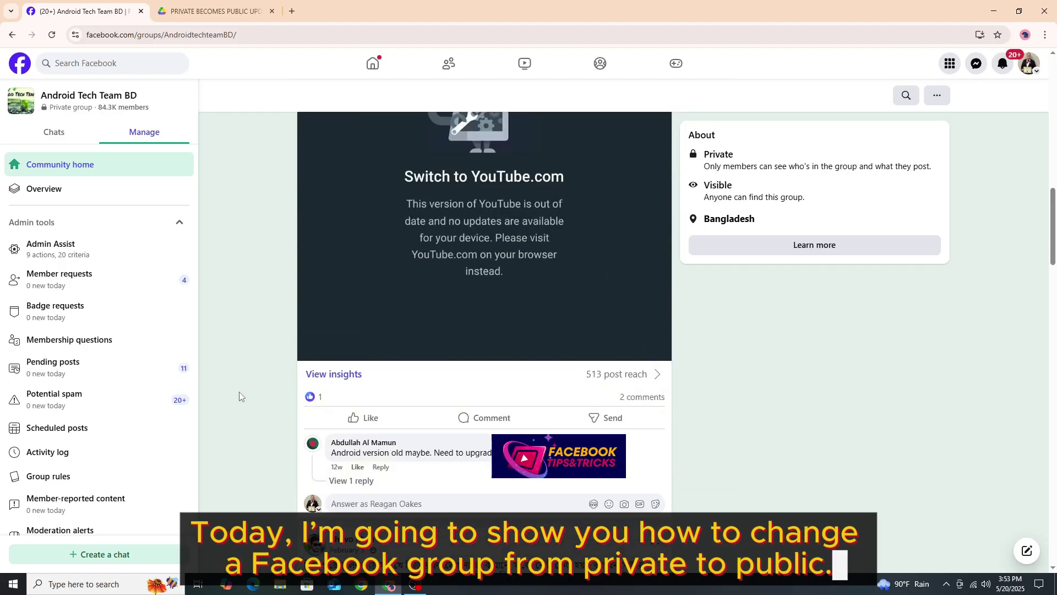
scroll(229, 389, "up", 11)
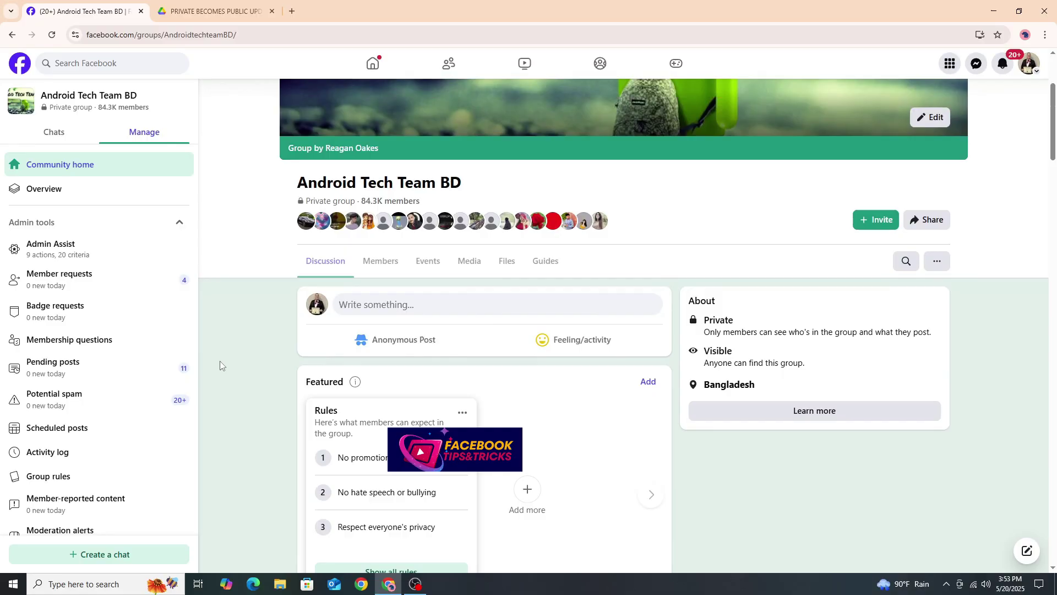
scroll(220, 361, "up", 3)
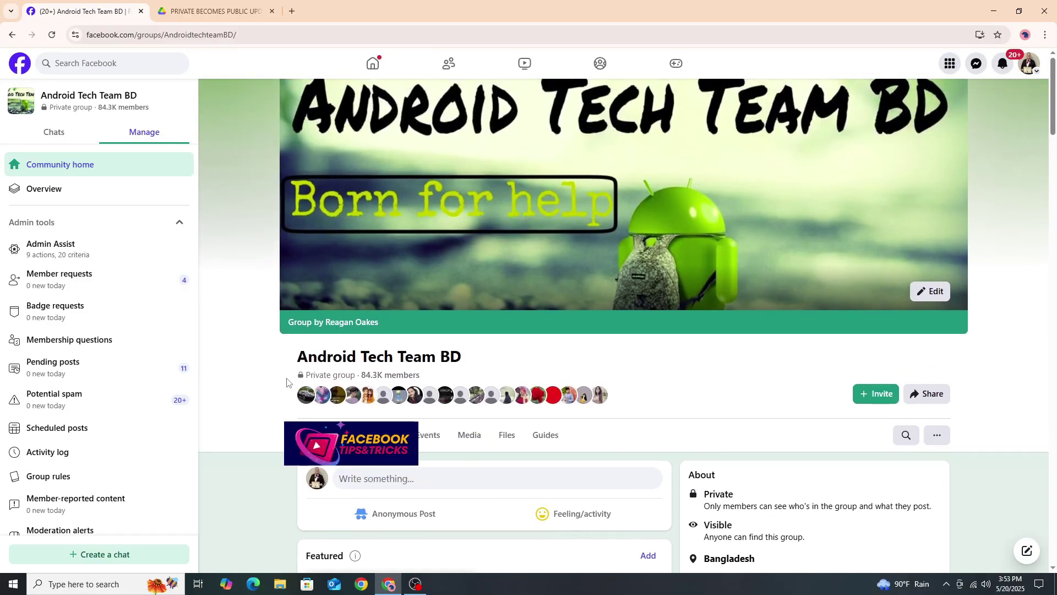
Step: Highlight 'Private group' in the header, About panel and sidebar, then briefly view a member's profile
left_click_drag(286, 382, 446, 380)
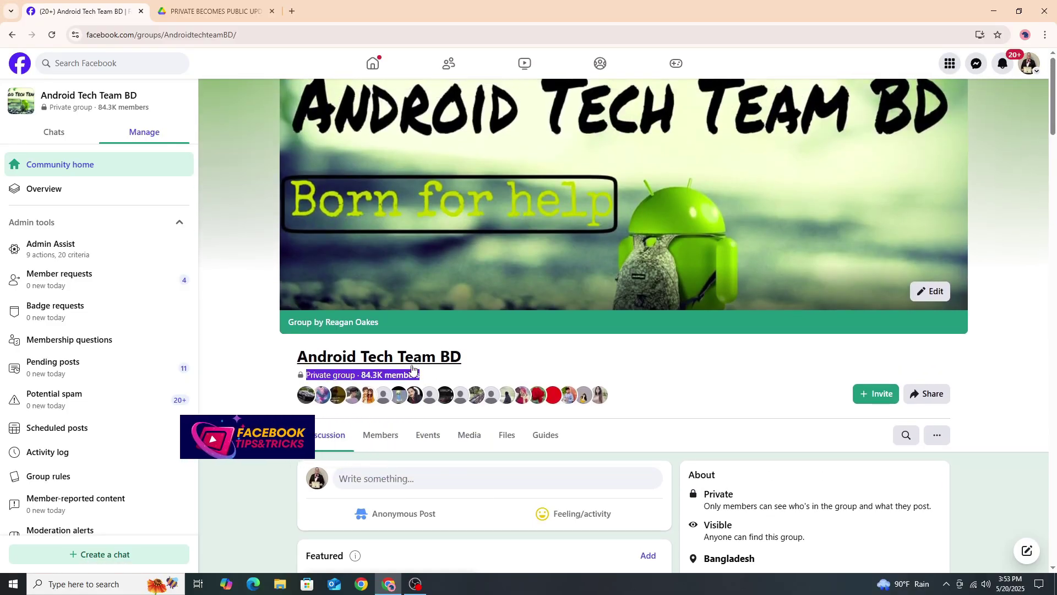
left_click(279, 369)
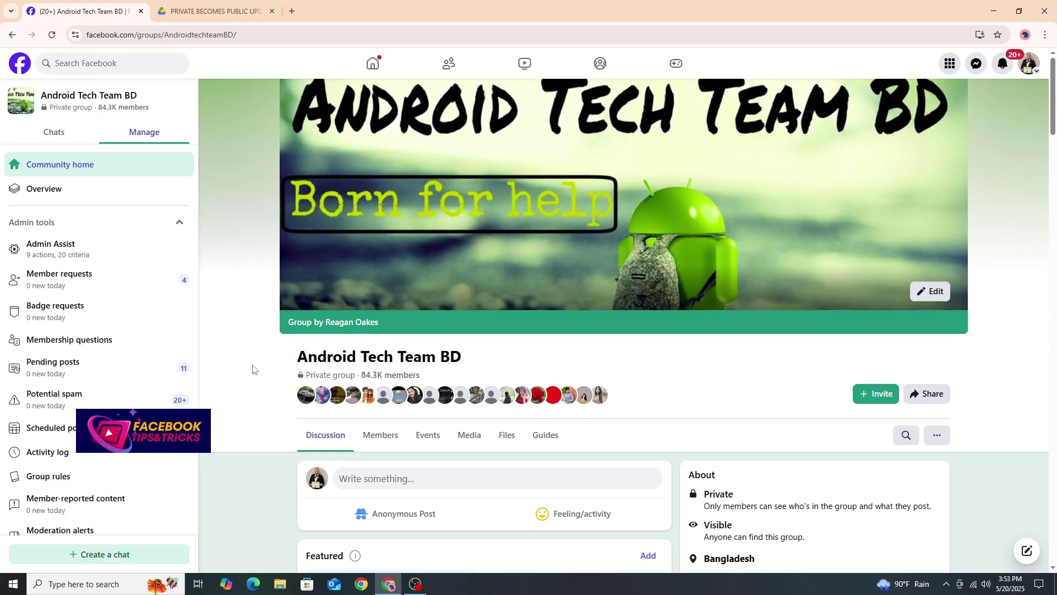
left_click_drag(305, 376, 395, 375)
scroll(551, 408, "down", 2)
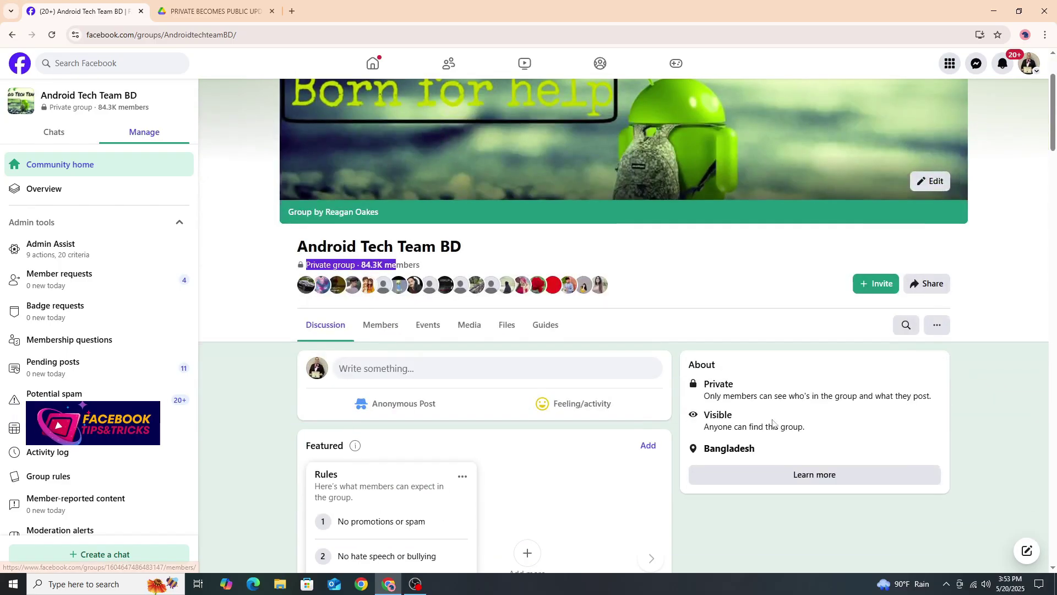
left_click_drag(687, 385, 934, 409)
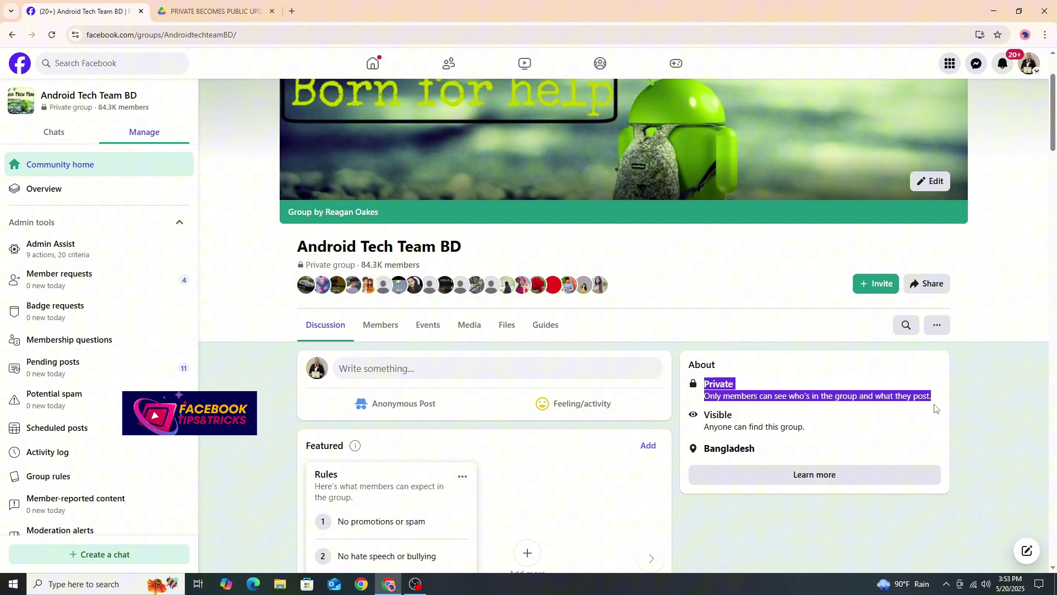
left_click_drag(49, 107, 158, 132)
left_click(268, 286)
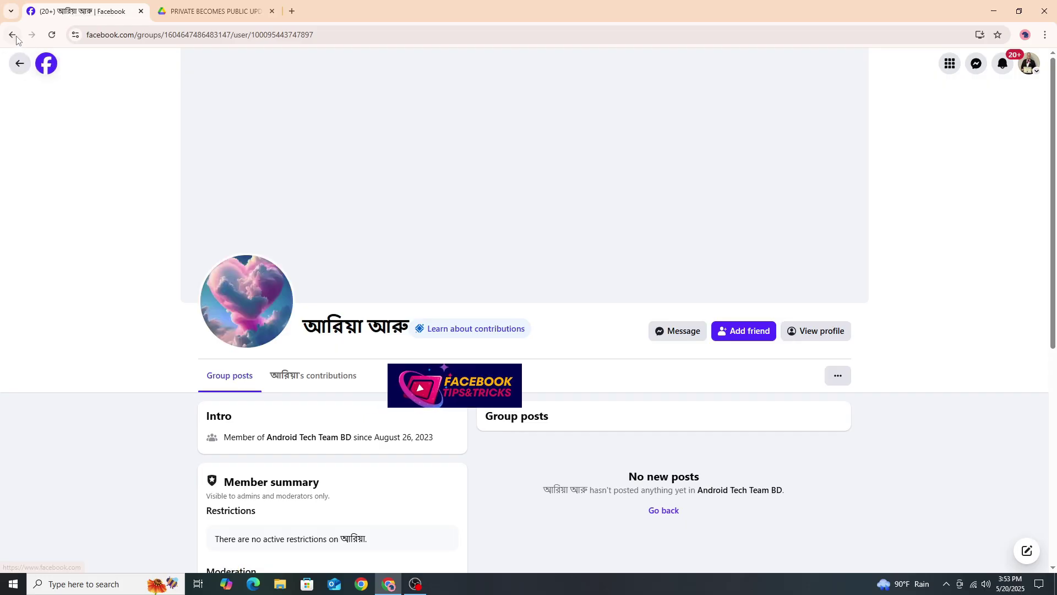
left_click(19, 63)
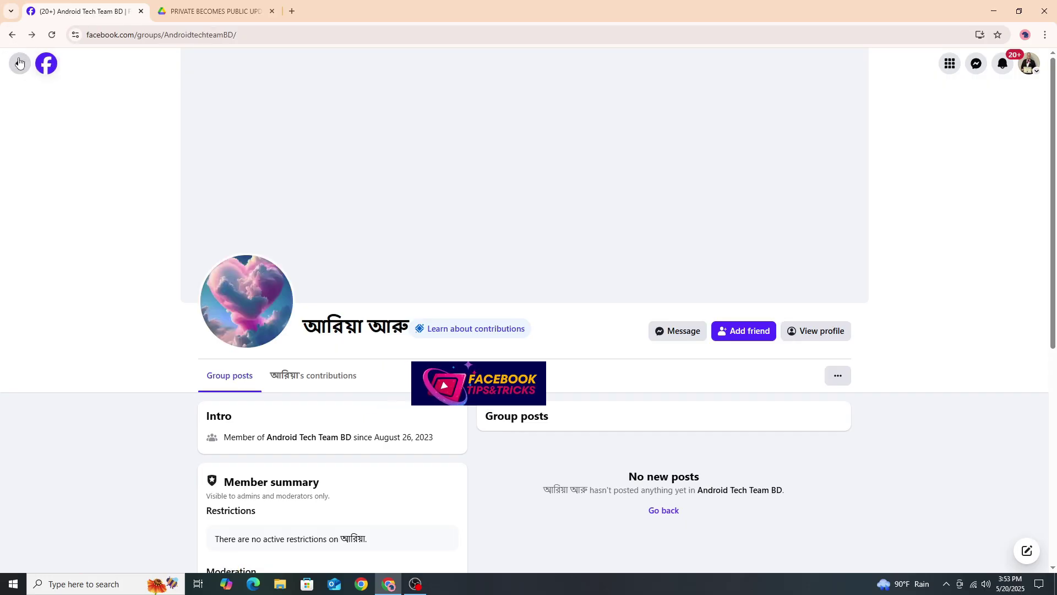
Step: Download PRIVATE BECOMES PUBLIC UPDATE 2025.zip (54.3 KB) from the Drive preview and confirm it finished
left_click(221, 11)
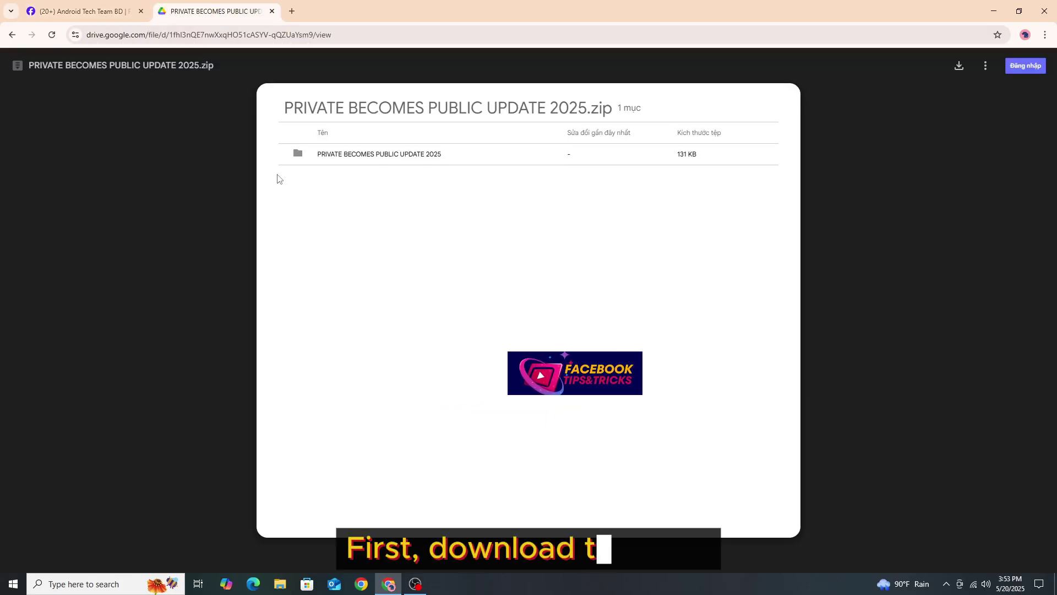
left_click_drag(288, 103, 615, 120)
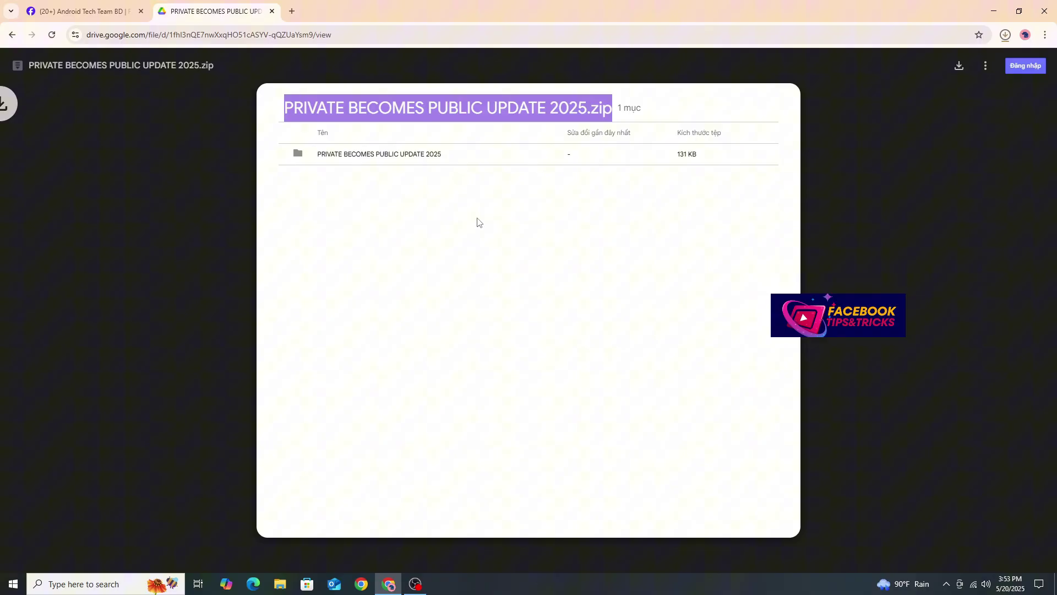
left_click(1005, 38)
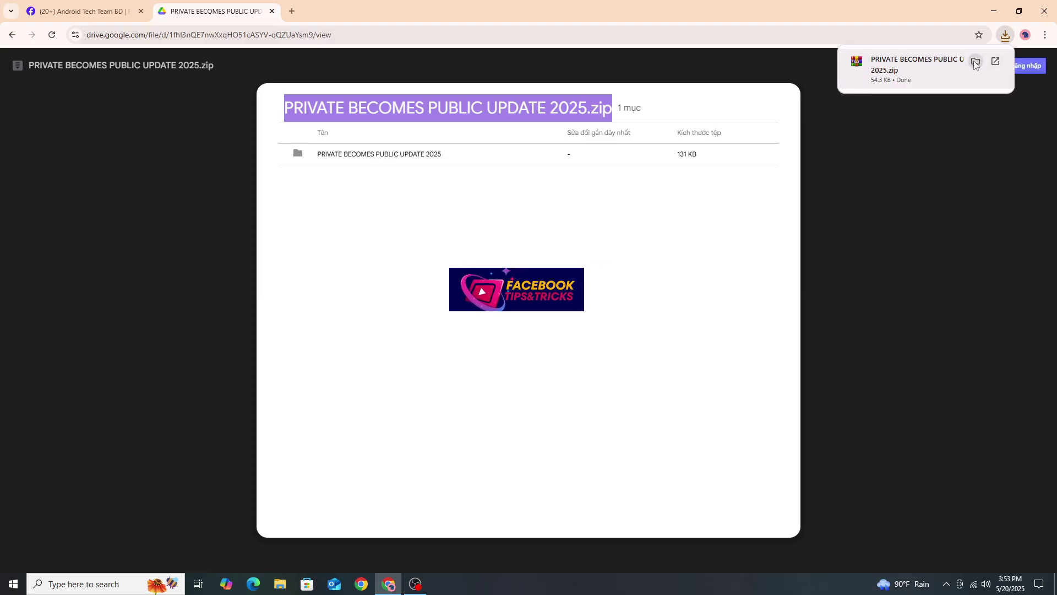
Step: Extract PRIVATE BECOMES PUBLIC UPDATE 2025.zip into the Downloads folder
left_click(975, 63)
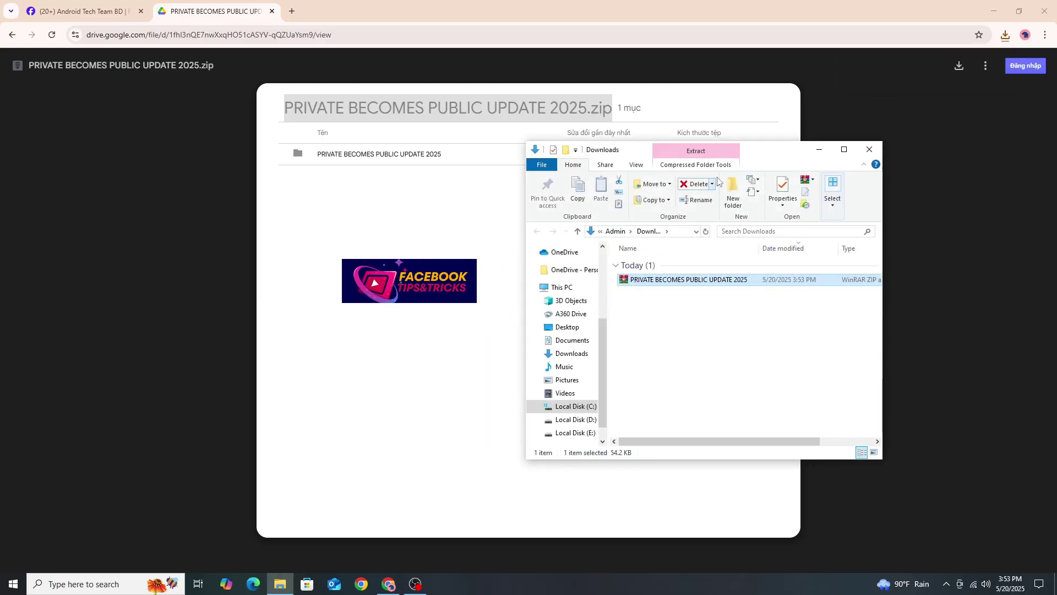
left_click_drag(767, 150, 653, 147)
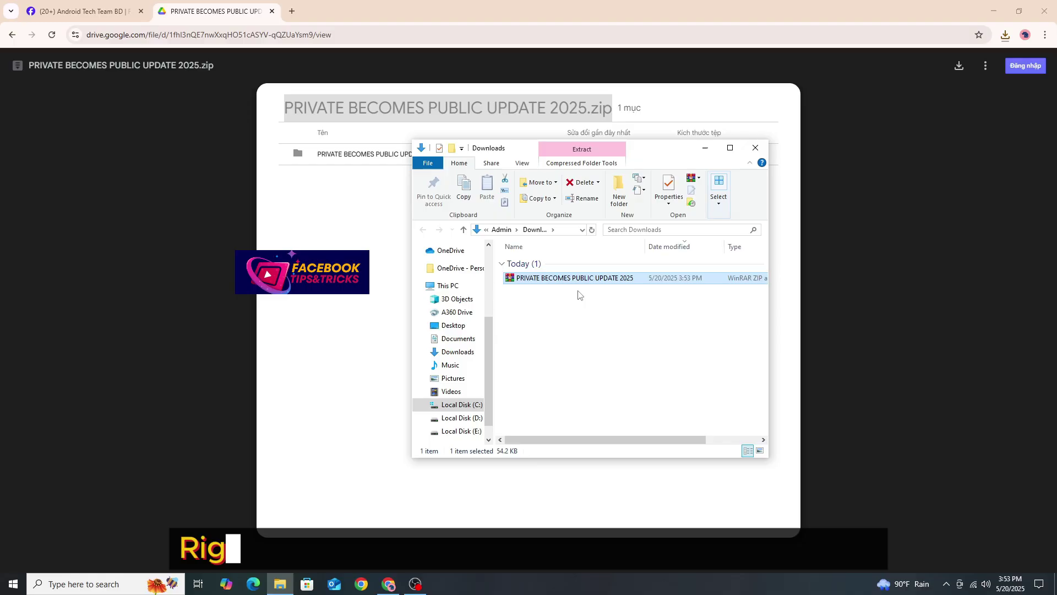
right_click(566, 279)
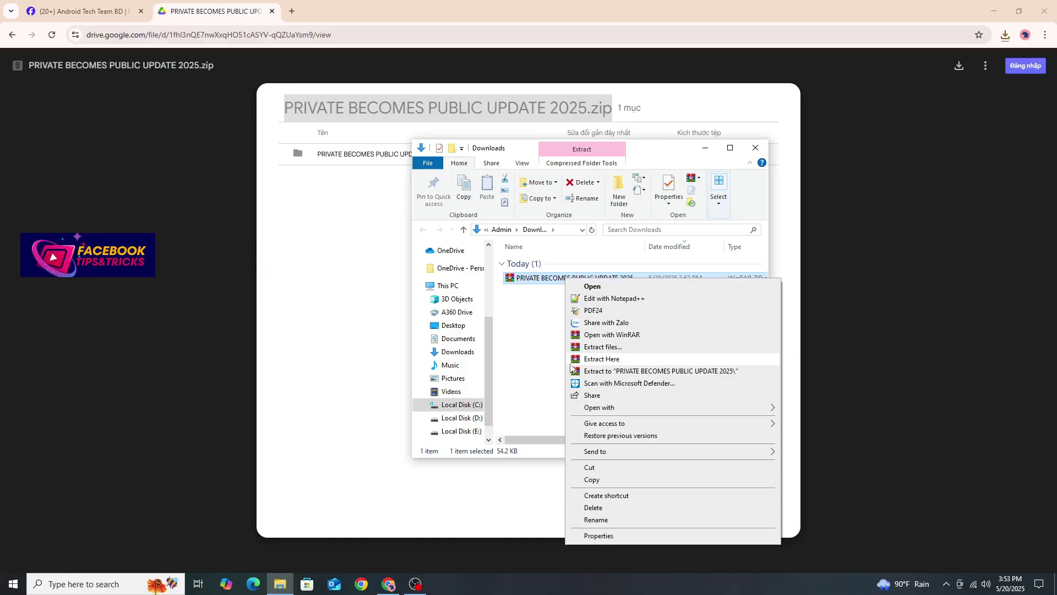
left_click(621, 361)
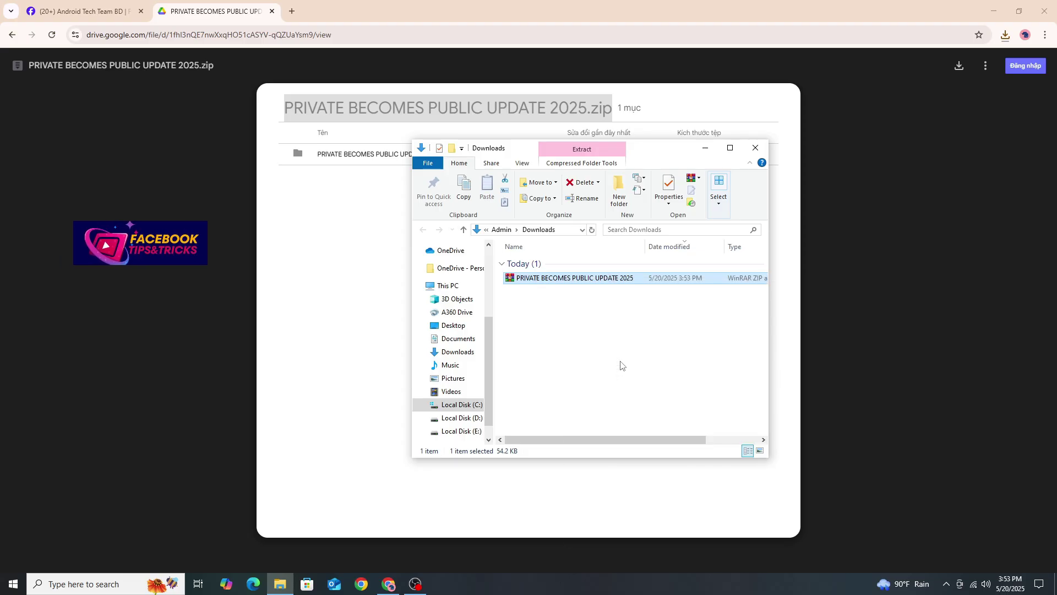
Step: Open the extracted folder to locate the PRIVATE BECOMES PUBLIC 2025 subfolder, then return to Chrome
left_click(581, 309)
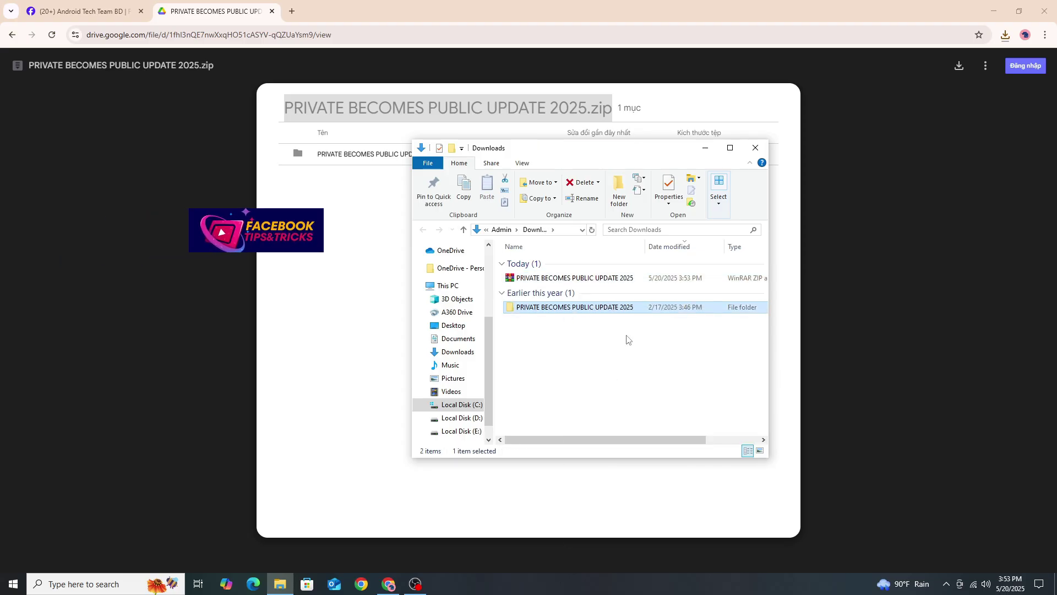
double_click(596, 310)
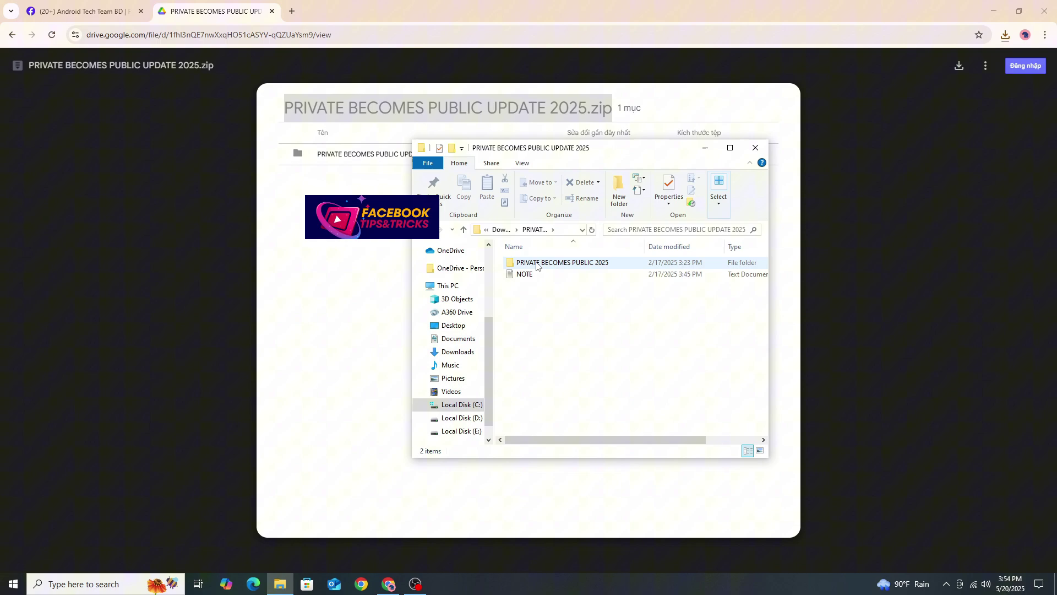
left_click(562, 267)
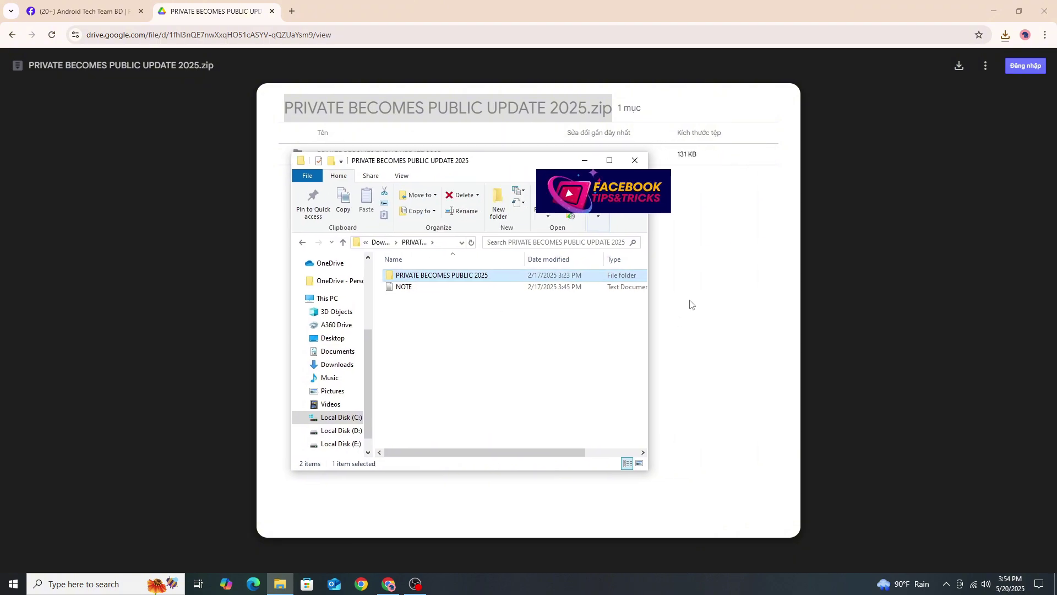
left_click(690, 305)
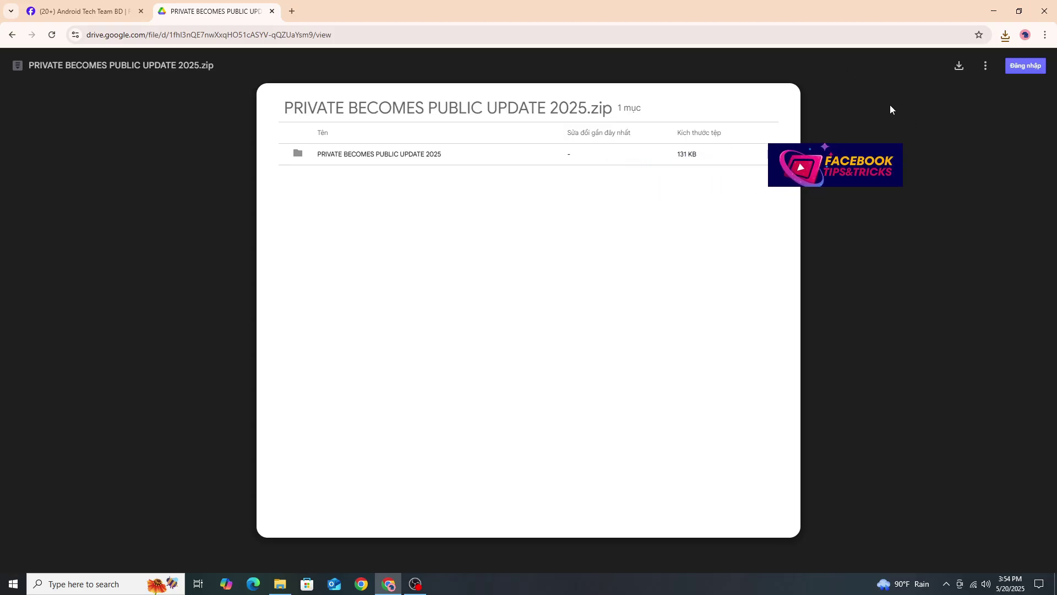
Step: Open Manage Extensions from Chrome's menu and switch on Developer mode
left_click(1044, 35)
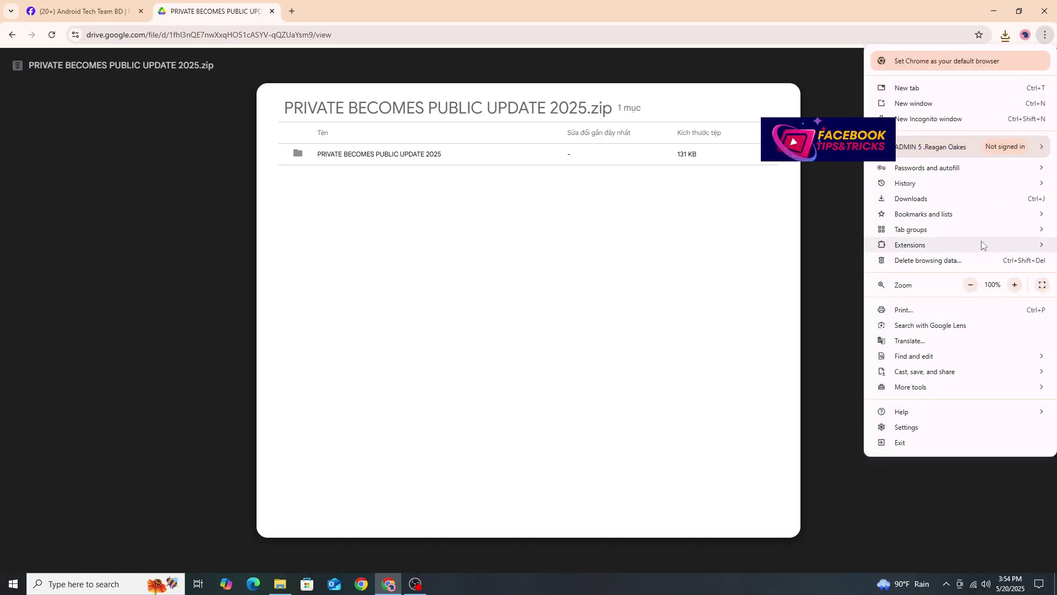
mouse_move(1002, 251)
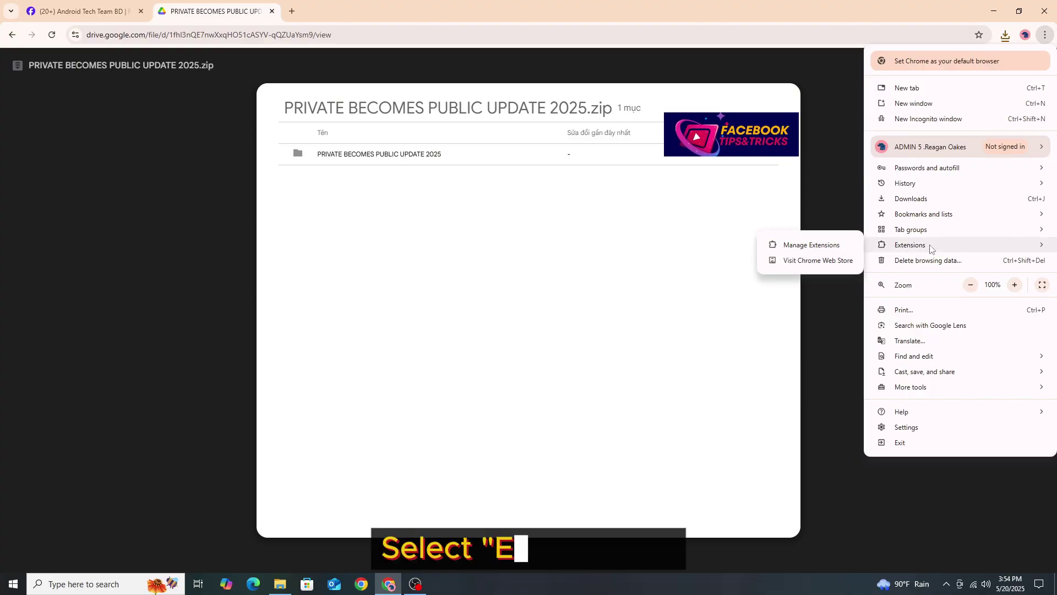
left_click(818, 246)
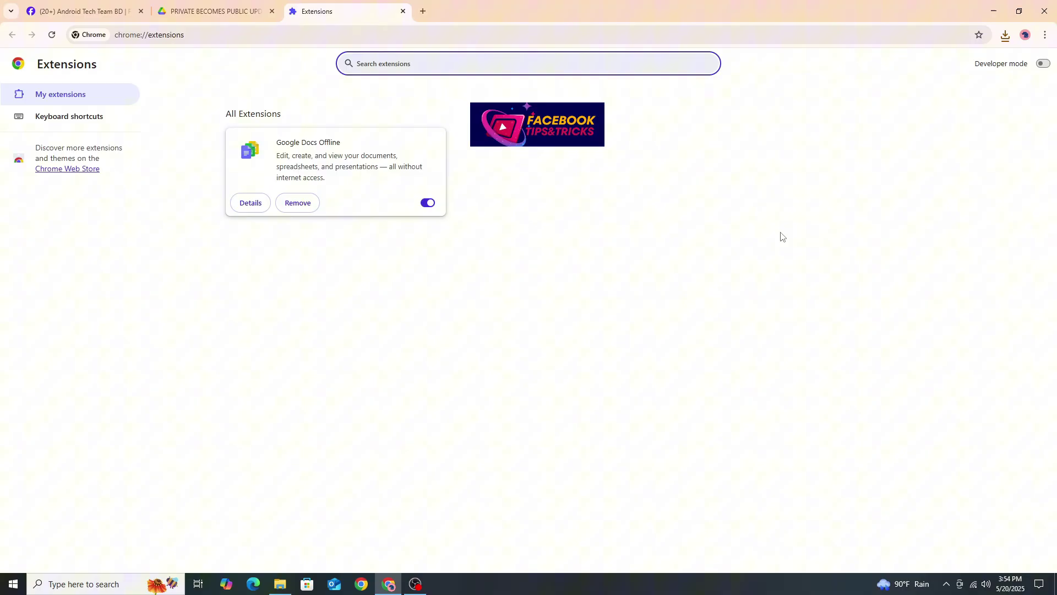
left_click_drag(961, 65, 1029, 68)
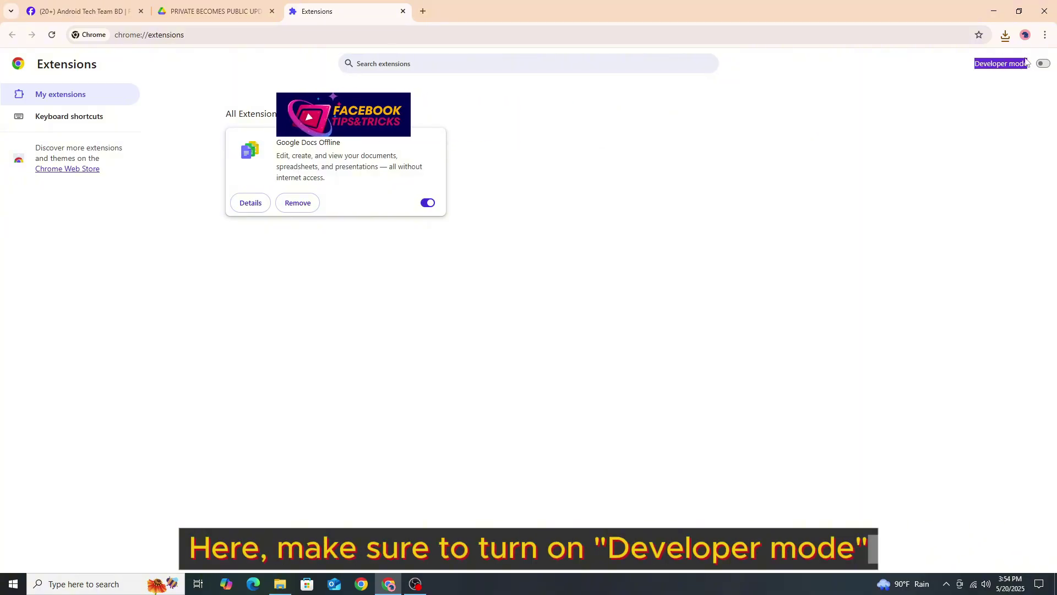
left_click(1041, 65)
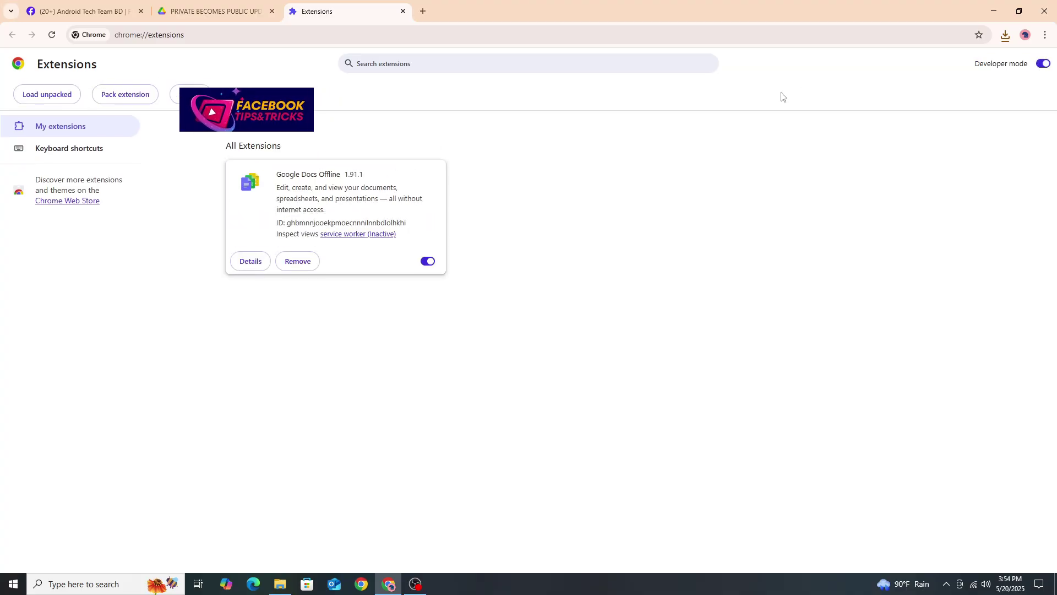
left_click_drag(1020, 65, 743, 184)
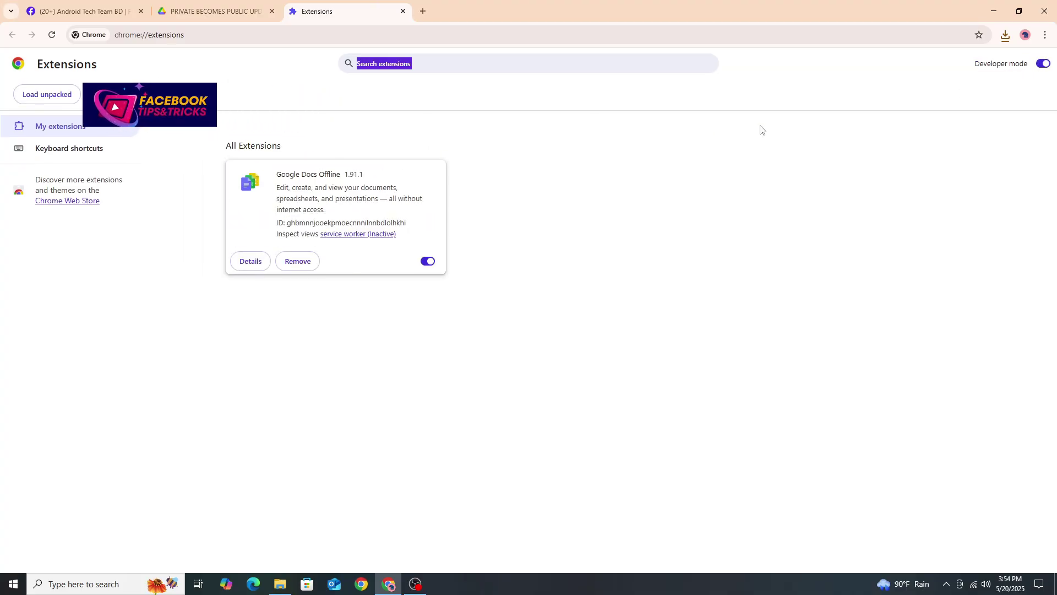
Step: Drop the PRIVATE BECOMES PUBLIC 2025 folder onto chrome://extensions to install version 0.0.1
left_click(279, 582)
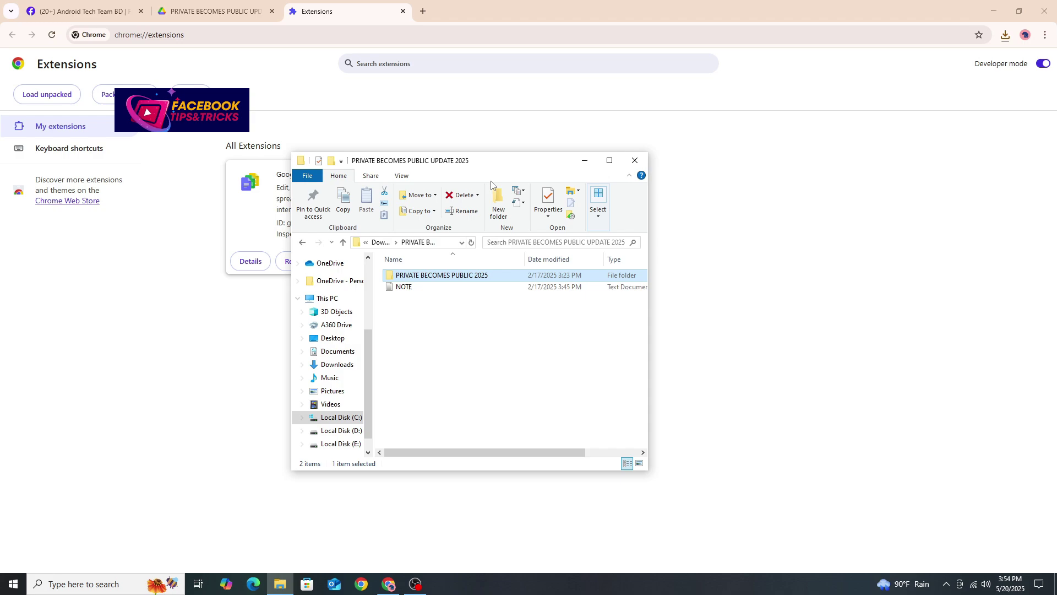
left_click_drag(499, 172, 366, 155)
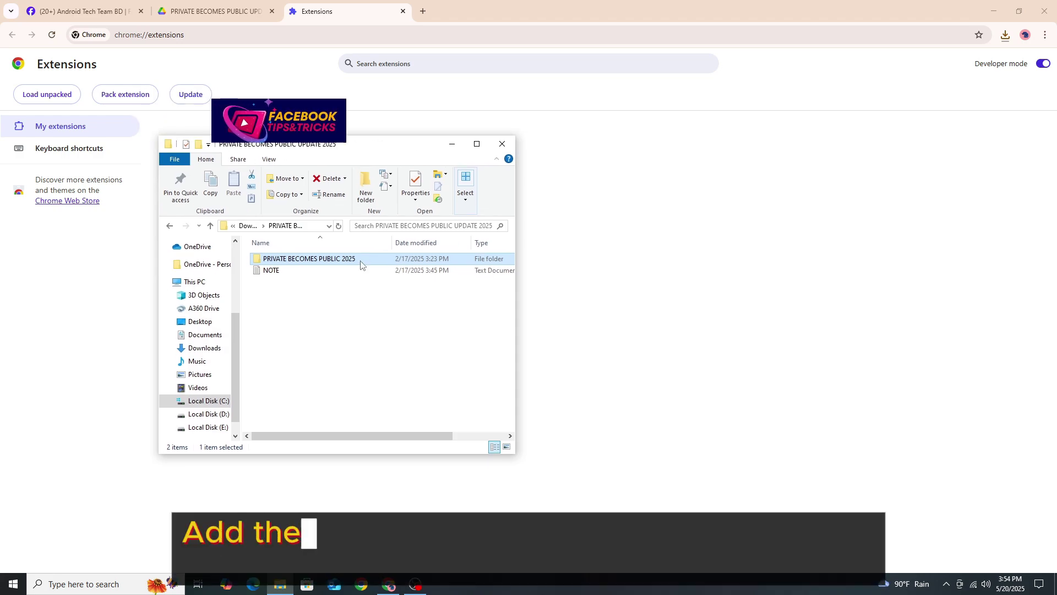
left_click_drag(324, 258, 611, 285)
left_click_drag(270, 175, 324, 171)
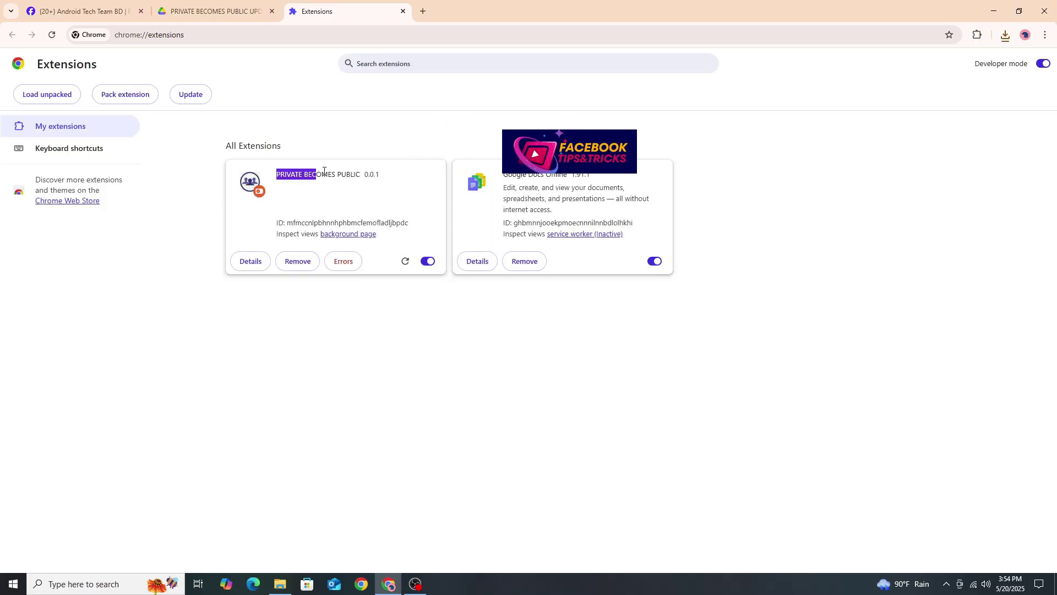
left_click(427, 114)
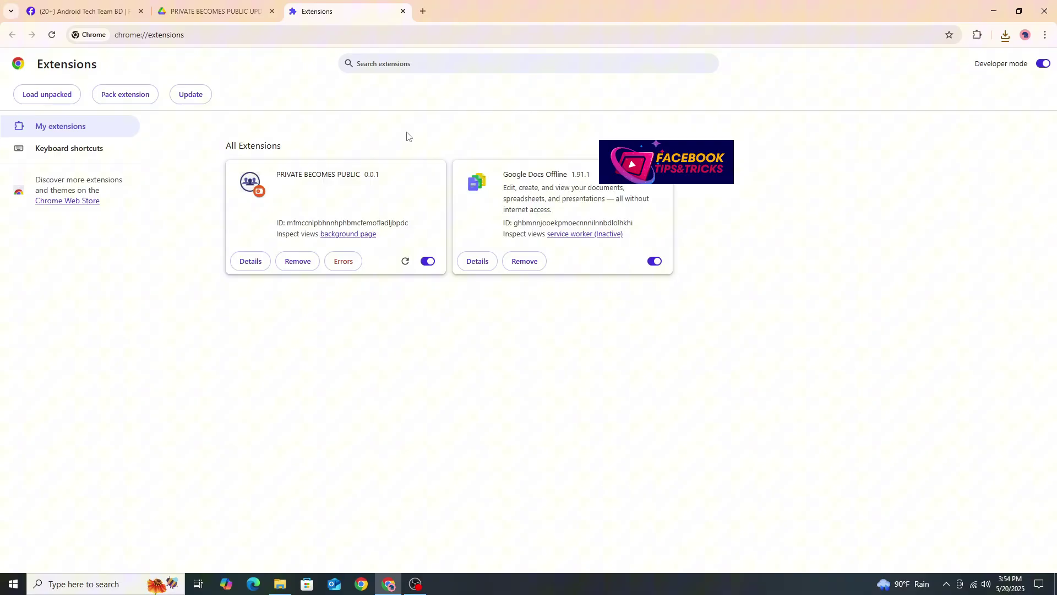
Step: Remove the extension and reload it via Load unpacked from Downloads > PRIVATE BECOMES PUBLIC UPDATE 2025 > PRIVATE BECOMES PUBLIC 2025
left_click(297, 261)
left_click(881, 105)
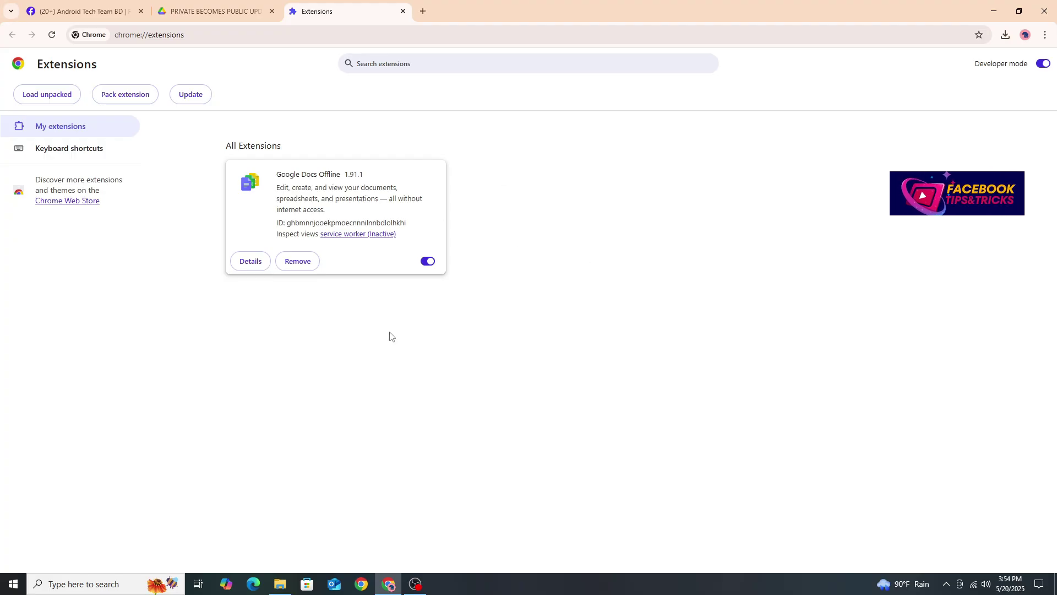
left_click(46, 98)
left_click(300, 214)
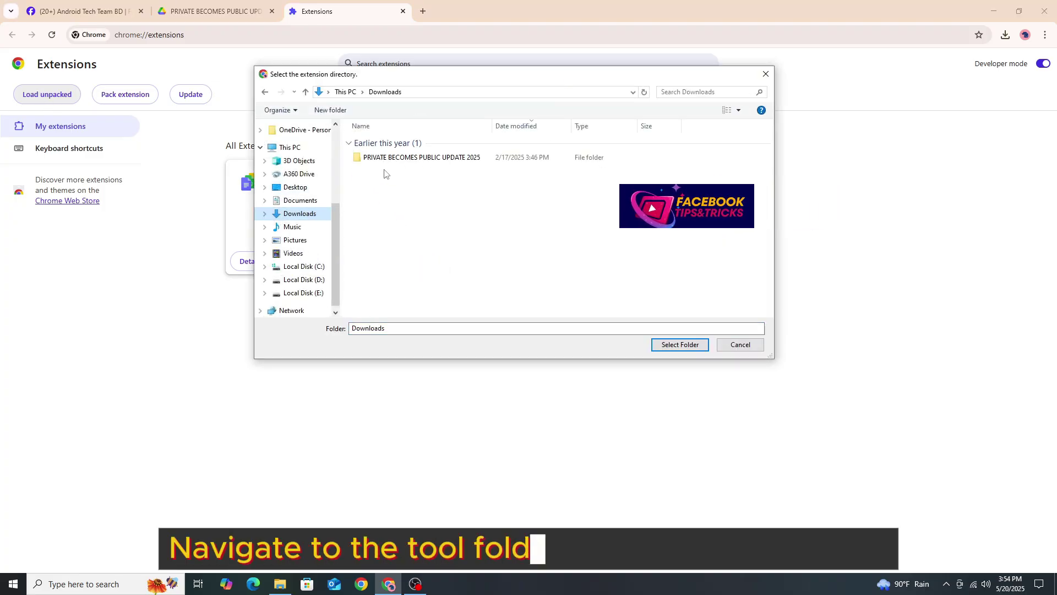
double_click(444, 158)
double_click(484, 144)
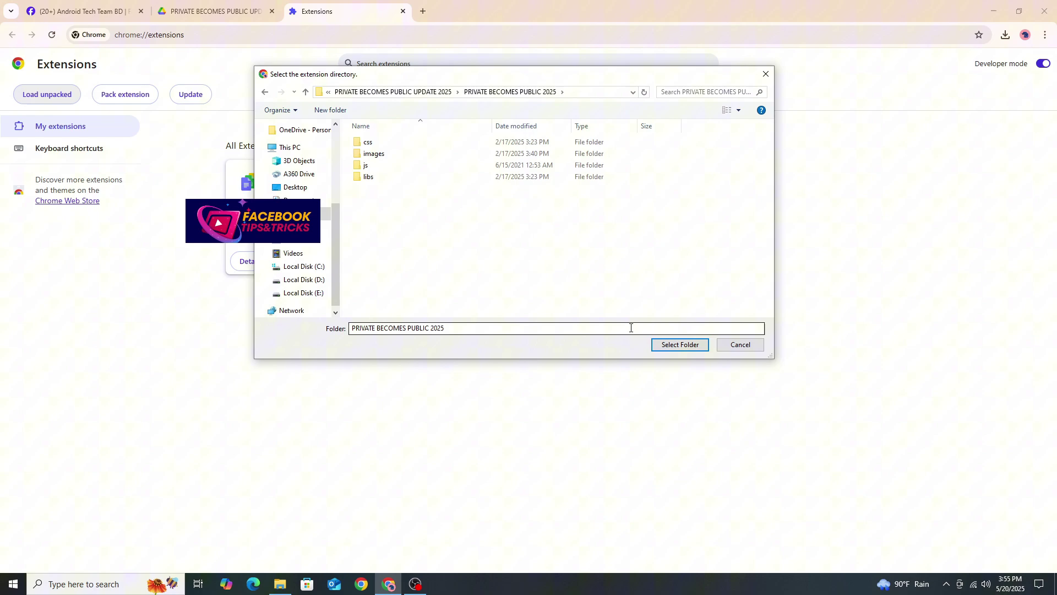
left_click(670, 344)
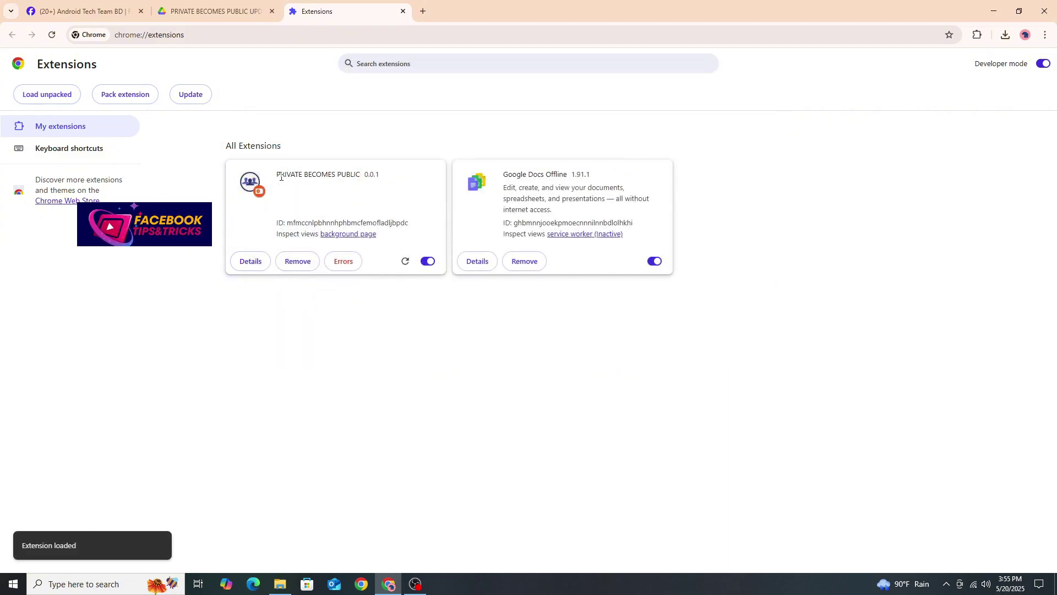
Step: Launch the PRIVATE BECOMES PUBLIC extension page from the toolbar's extensions list
left_click_drag(266, 176, 377, 184)
left_click(415, 153)
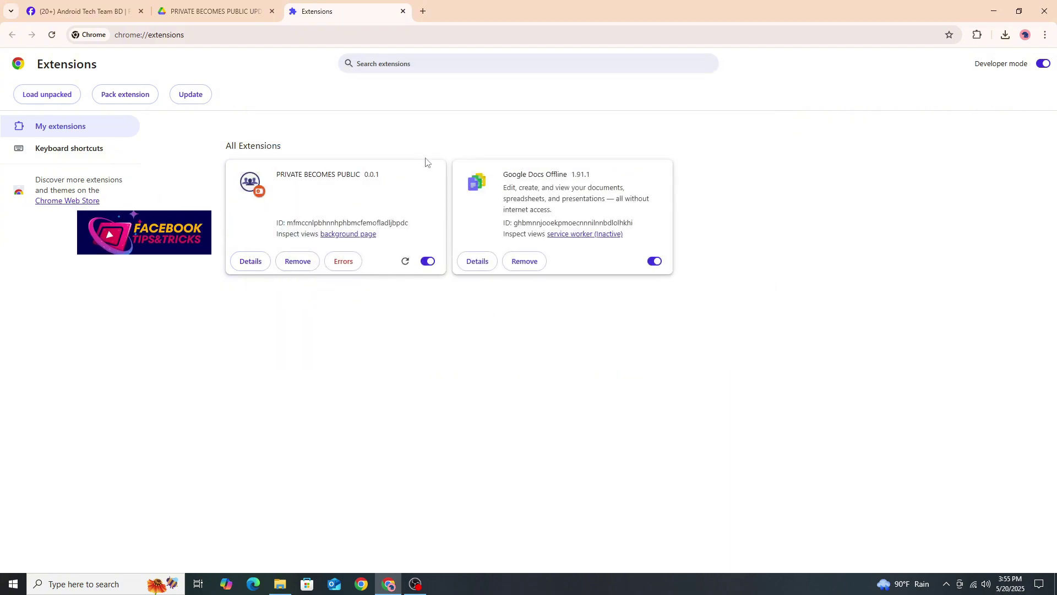
left_click(975, 36)
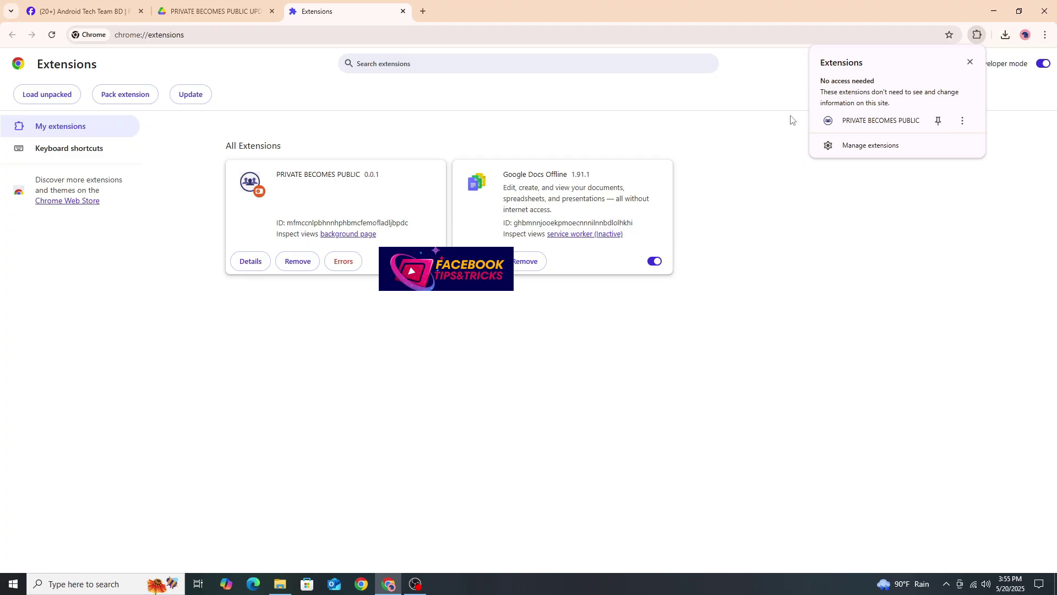
left_click(837, 120)
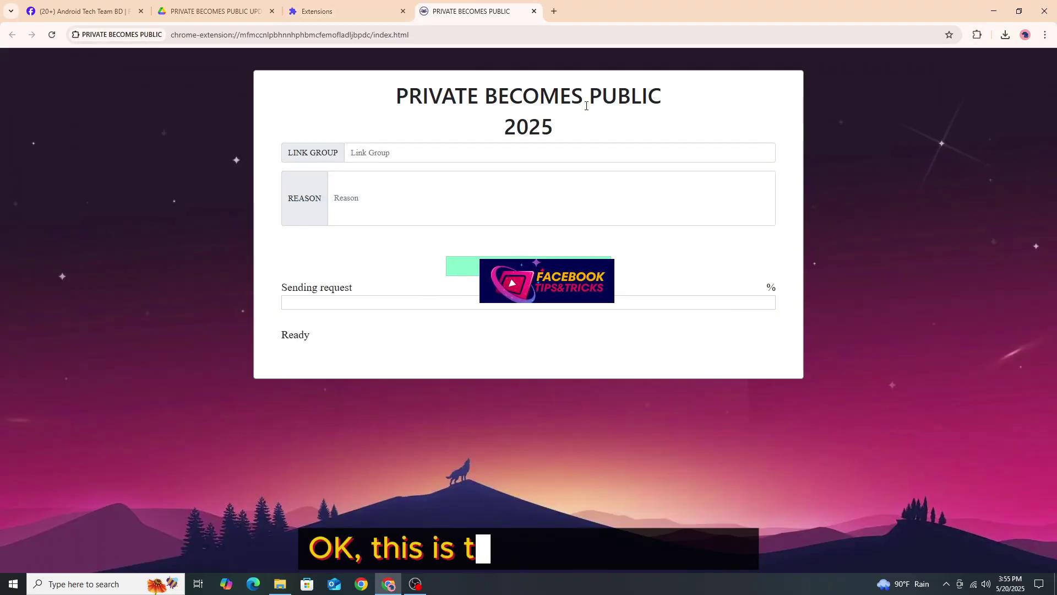
Step: Point out the PRIVATE BECOMES PUBLIC 2025 heading and LINK GROUP label, then place the cursor in the Link Group field
left_click_drag(397, 95, 575, 127)
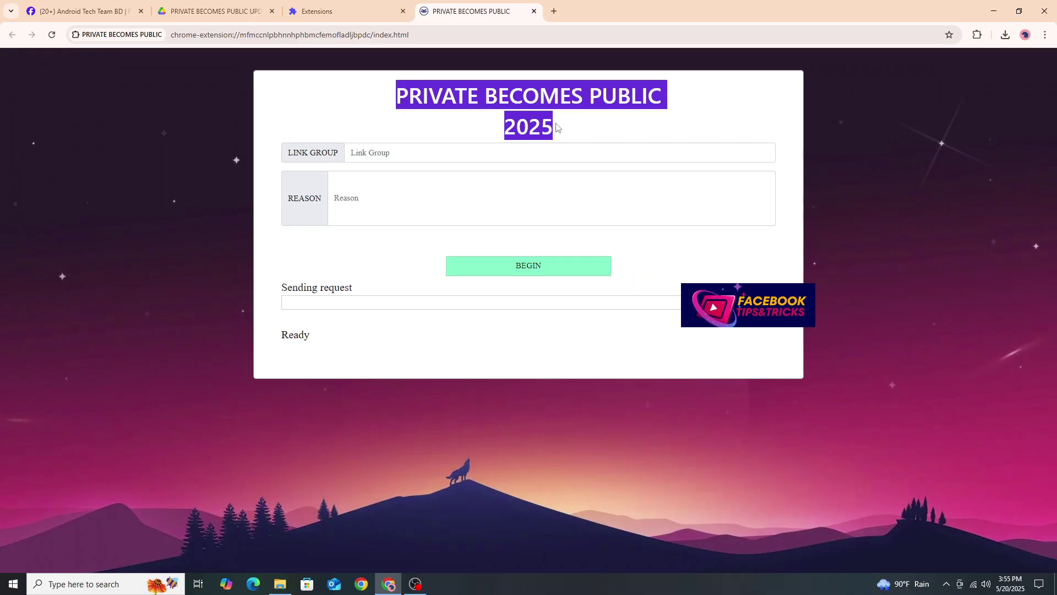
left_click_drag(287, 153, 354, 153)
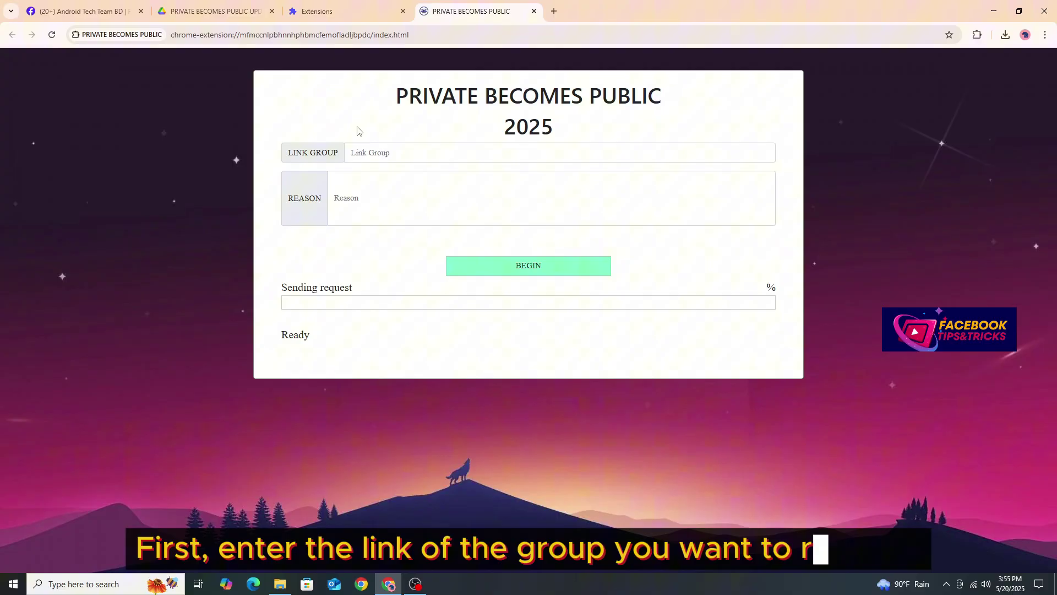
left_click(404, 148)
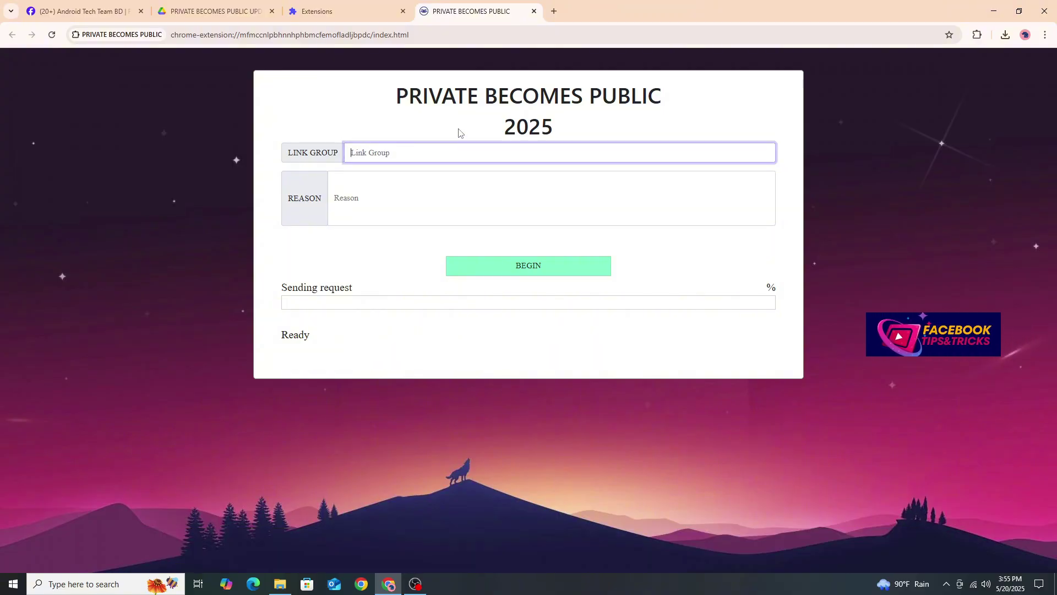
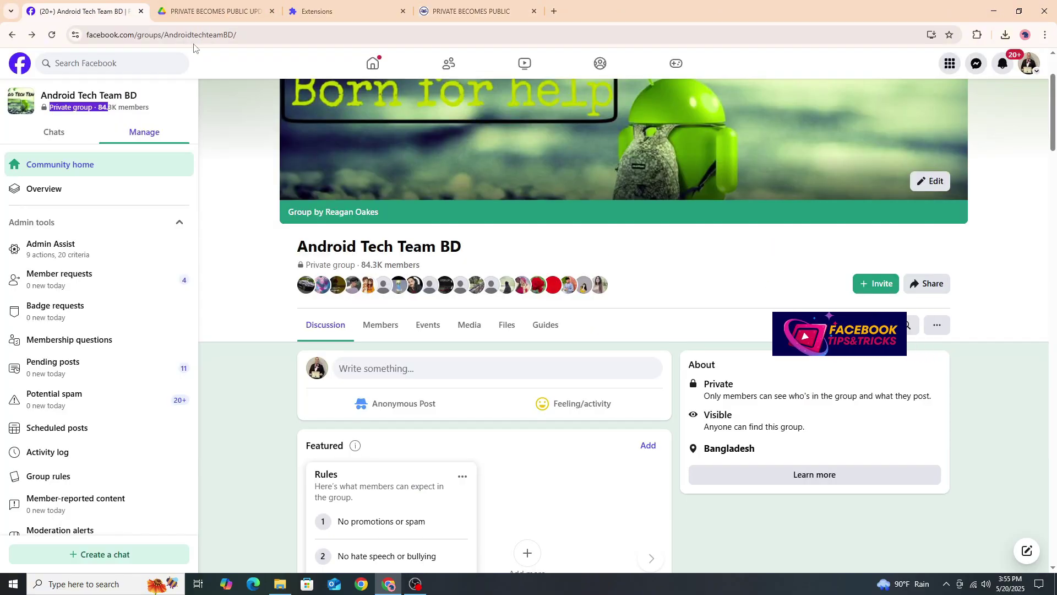
Step: Copy the Android Tech Team BD group's URL from the address bar
left_click(192, 40)
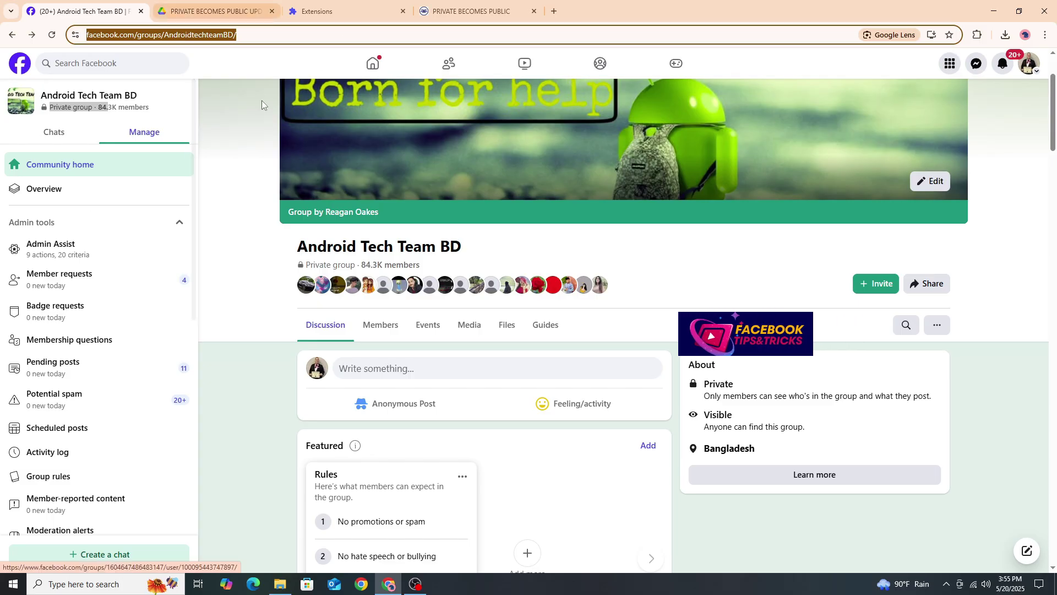
right_click(192, 41)
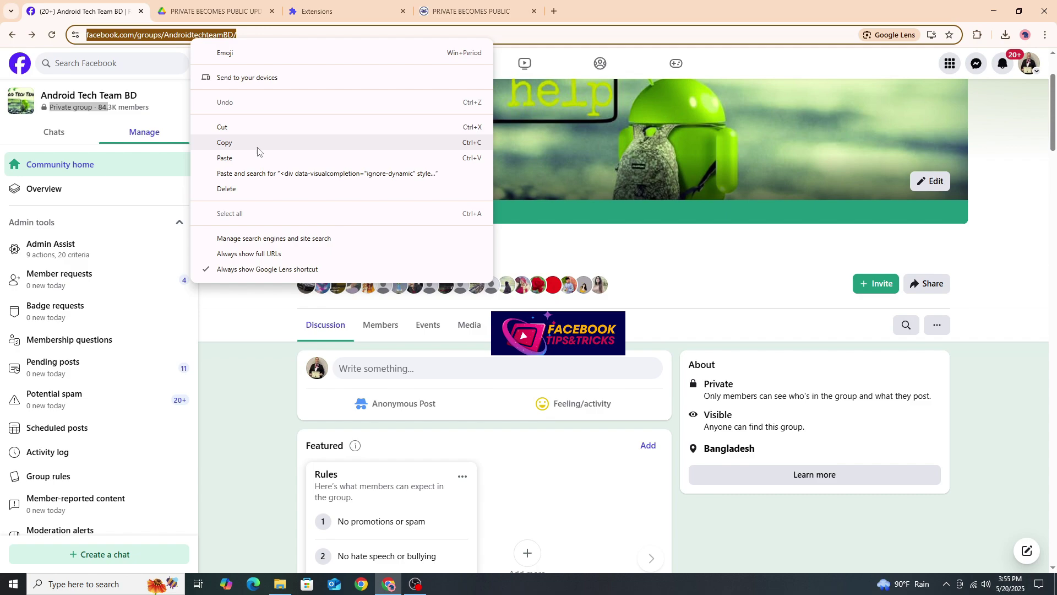
left_click(230, 143)
Step: Paste the copied group URL into the Link Group field, then move on to the Reason box
left_click(423, 12)
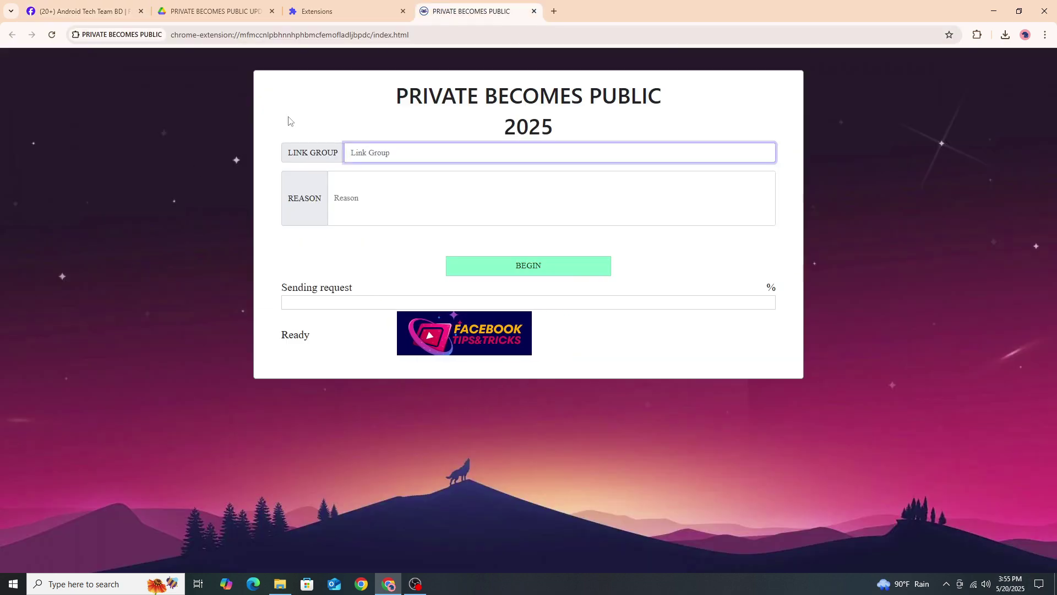
right_click(425, 147)
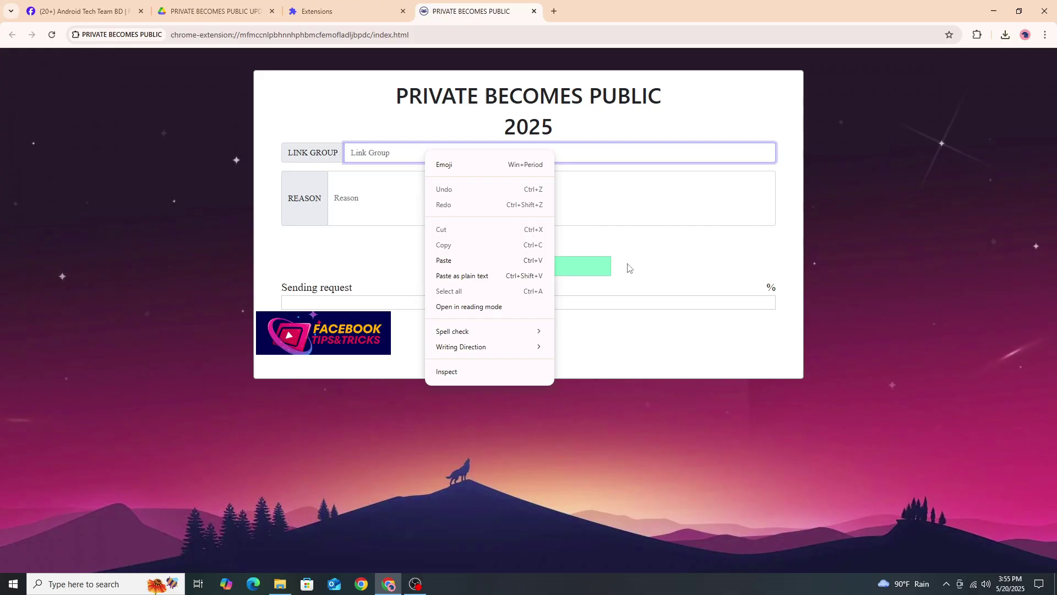
left_click(464, 260)
left_click(397, 217)
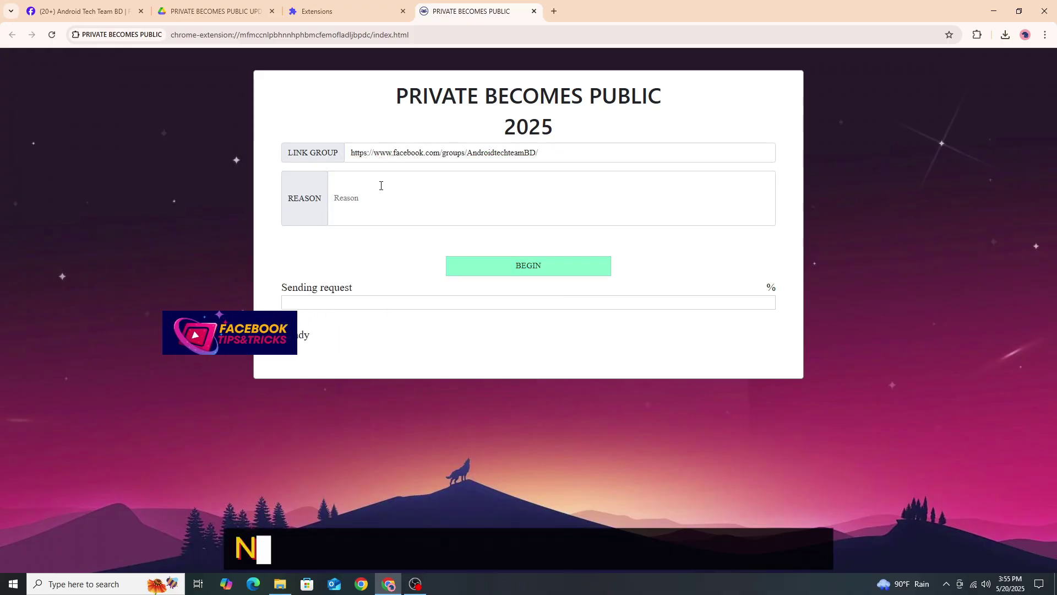
left_click_drag(286, 197, 336, 201)
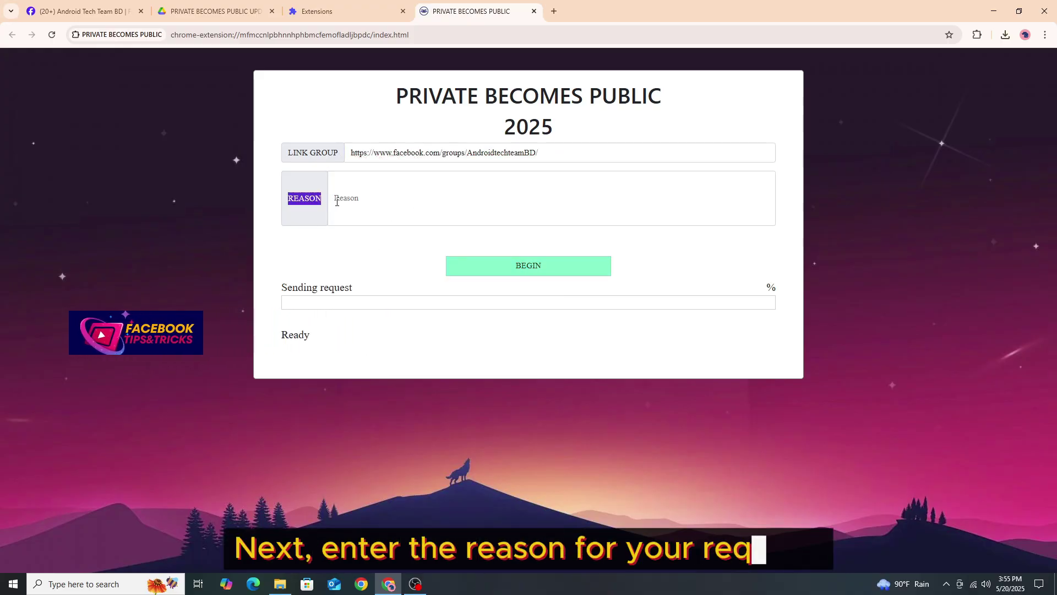
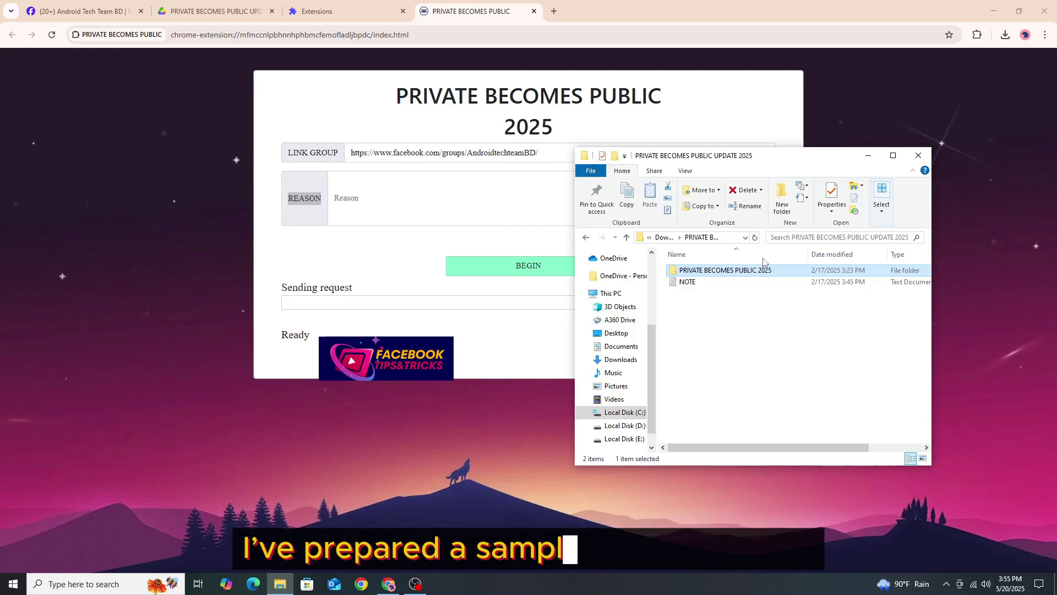
Step: Open the NOTE file in Notepad and copy the entire sample appeal letter
left_click(700, 286)
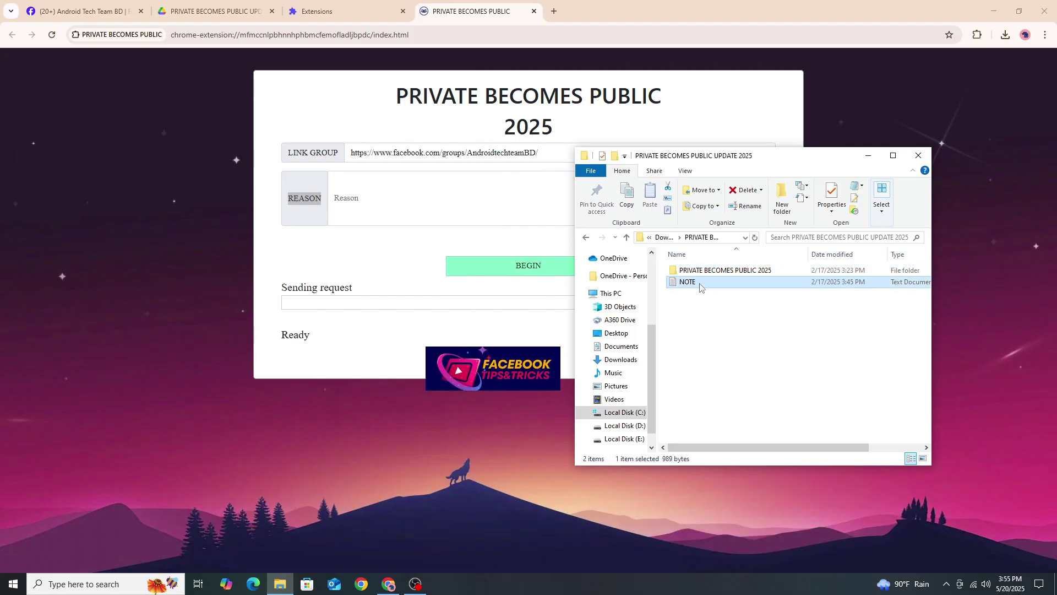
left_click(700, 286)
double_click(741, 286)
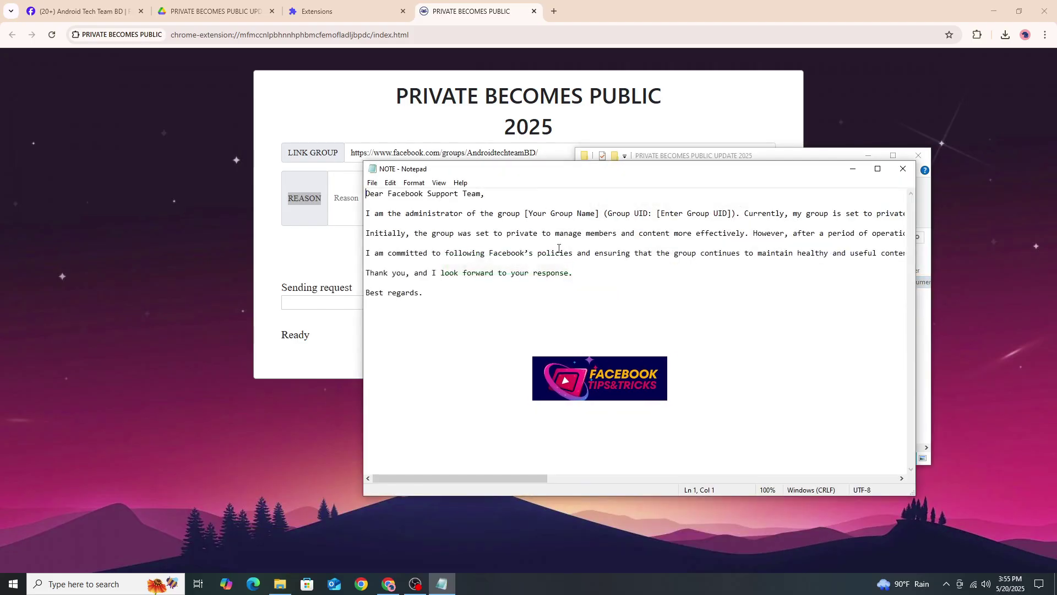
left_click_drag(558, 179, 676, 228)
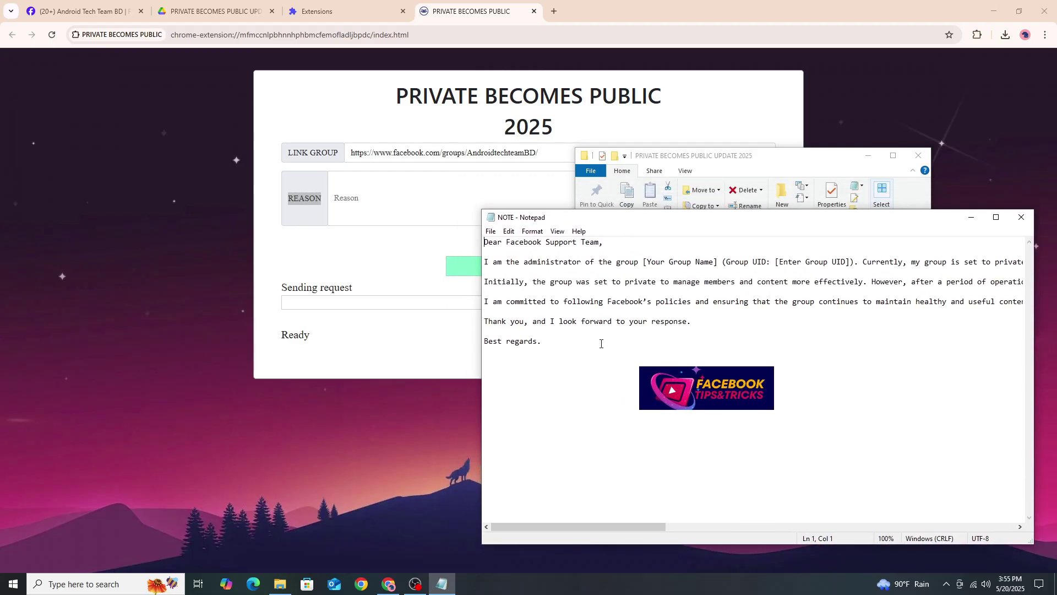
left_click_drag(568, 350, 484, 243)
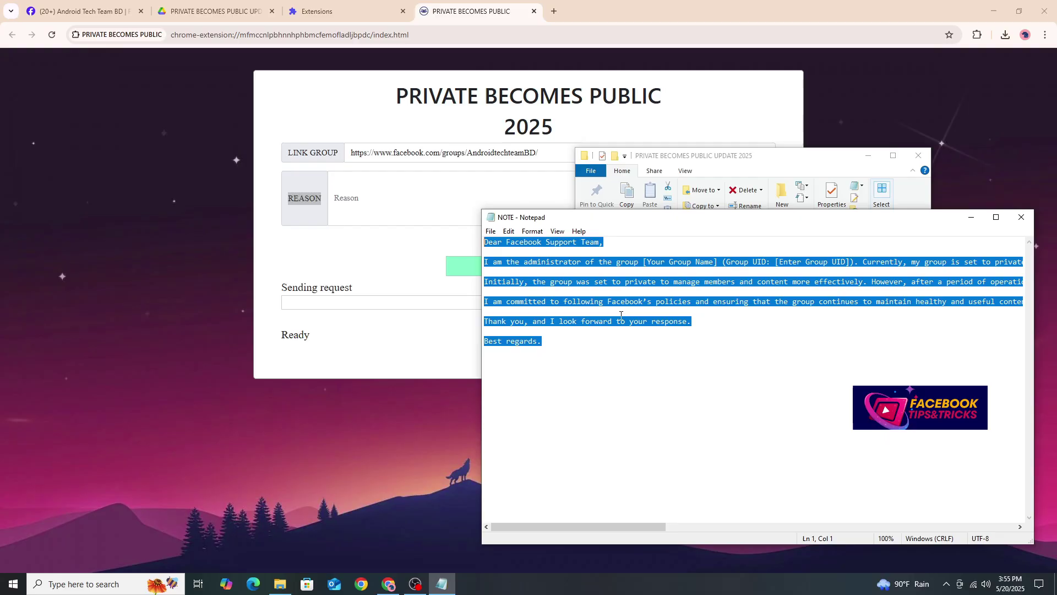
right_click(594, 280)
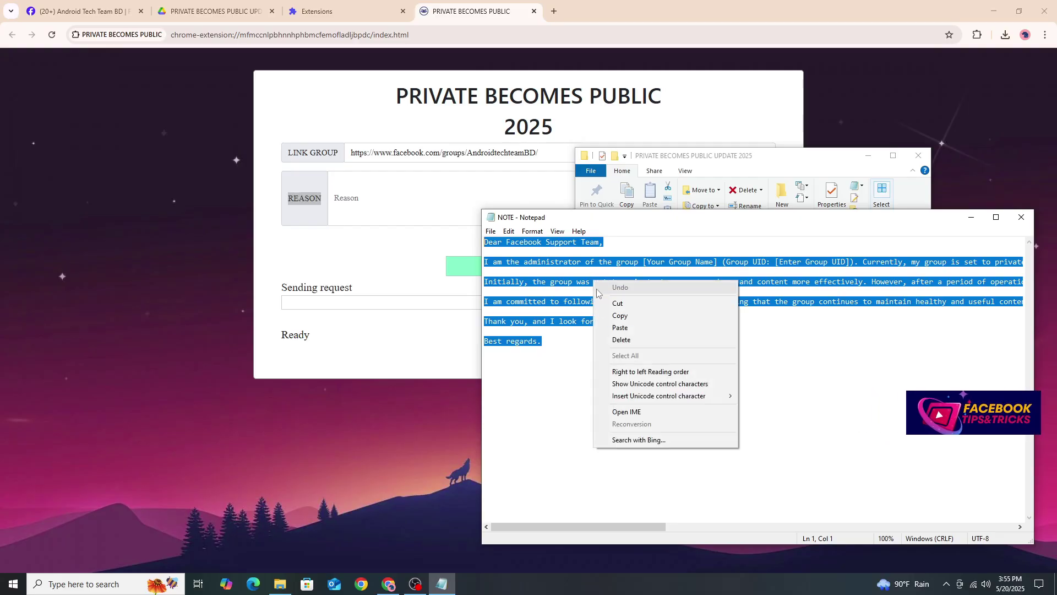
left_click(622, 316)
Step: Paste the copied letter into the form's Reason field, ending with "Best regards."
left_click(411, 256)
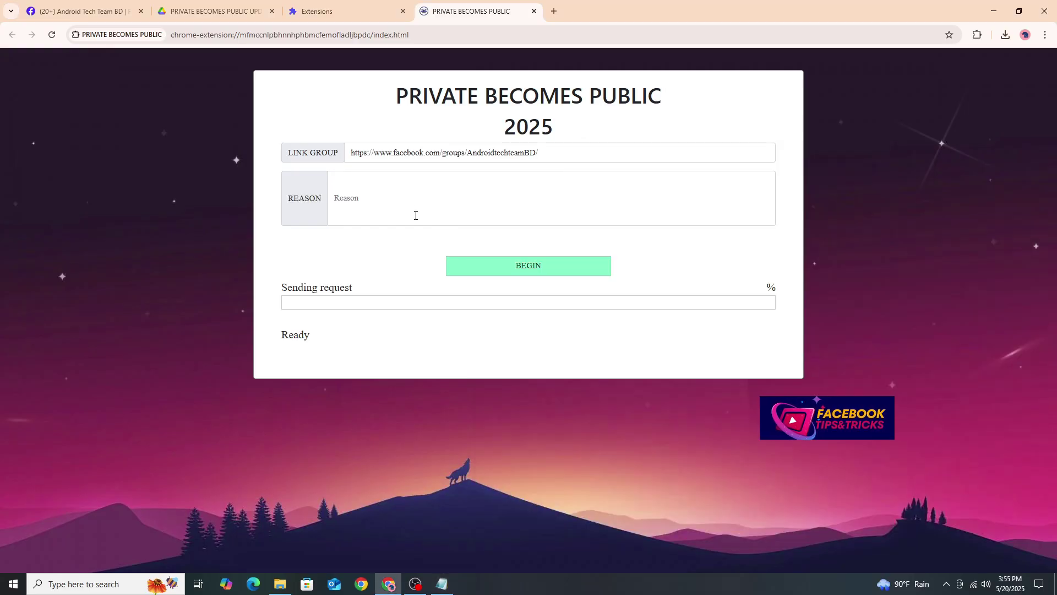
left_click(416, 212)
right_click(415, 211)
left_click(435, 319)
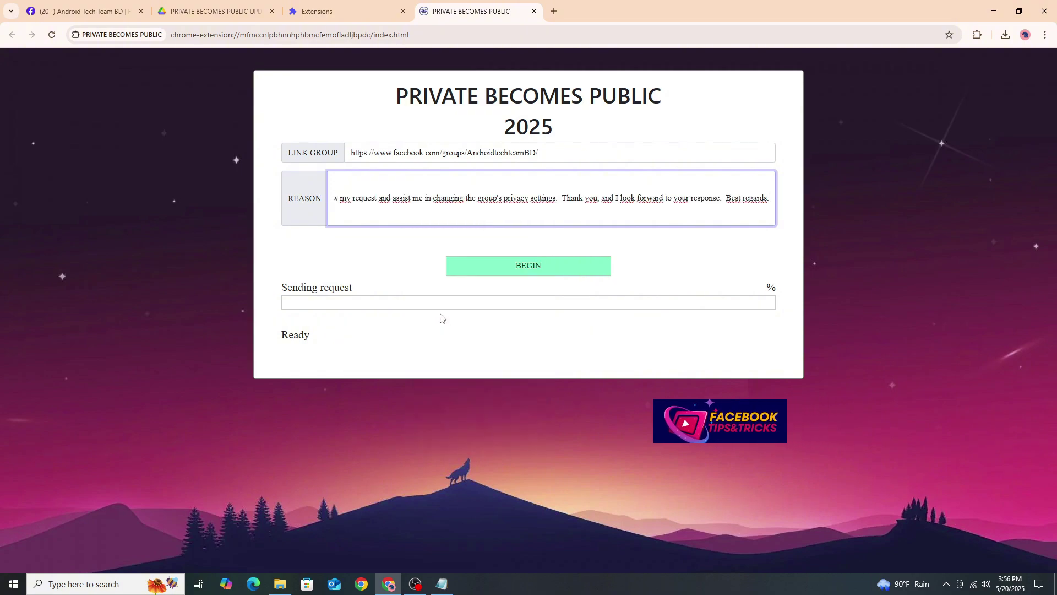
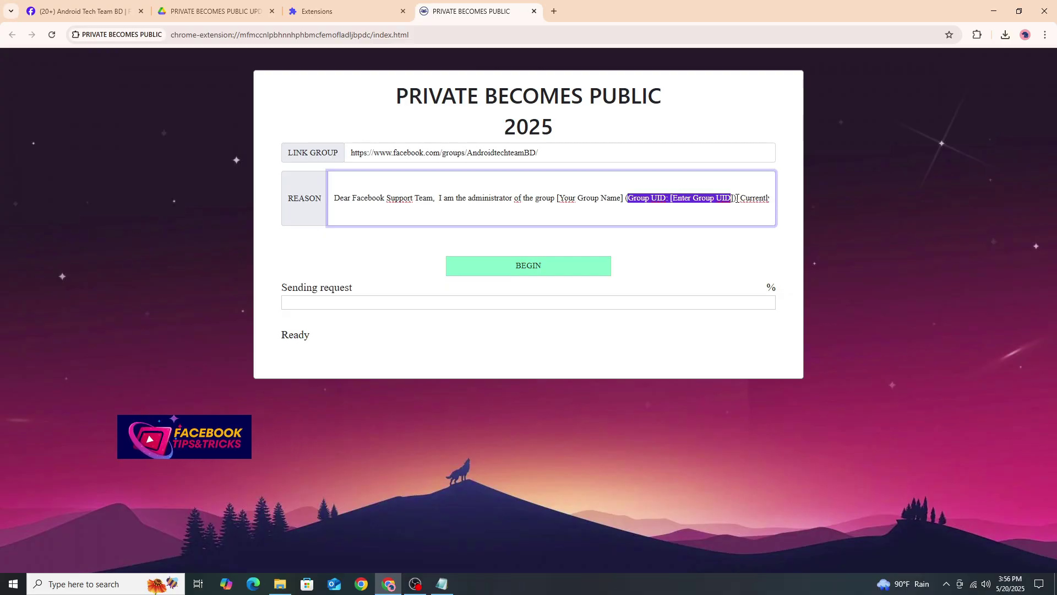
left_click(562, 198)
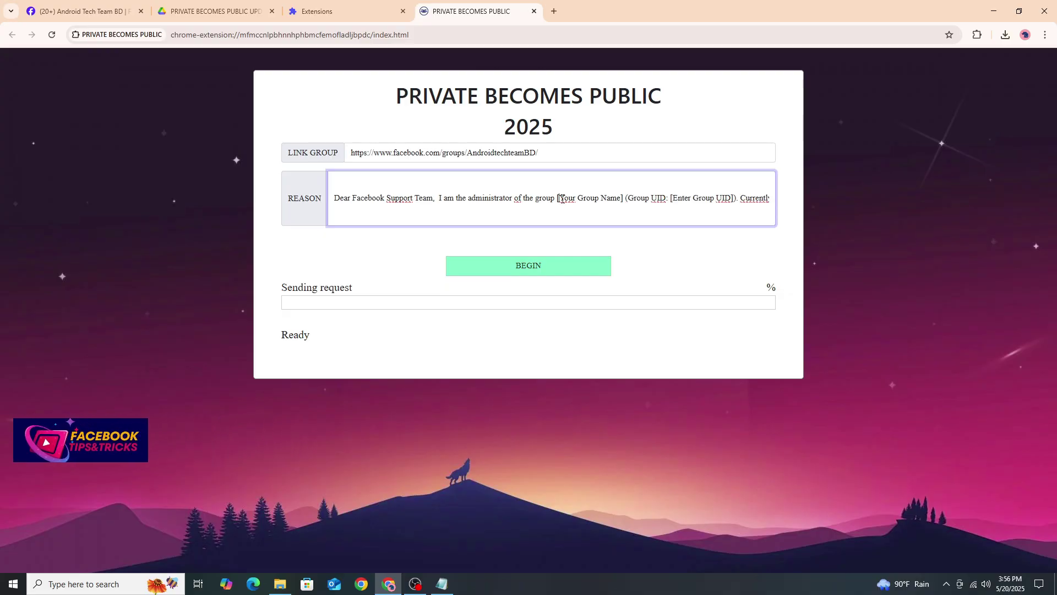
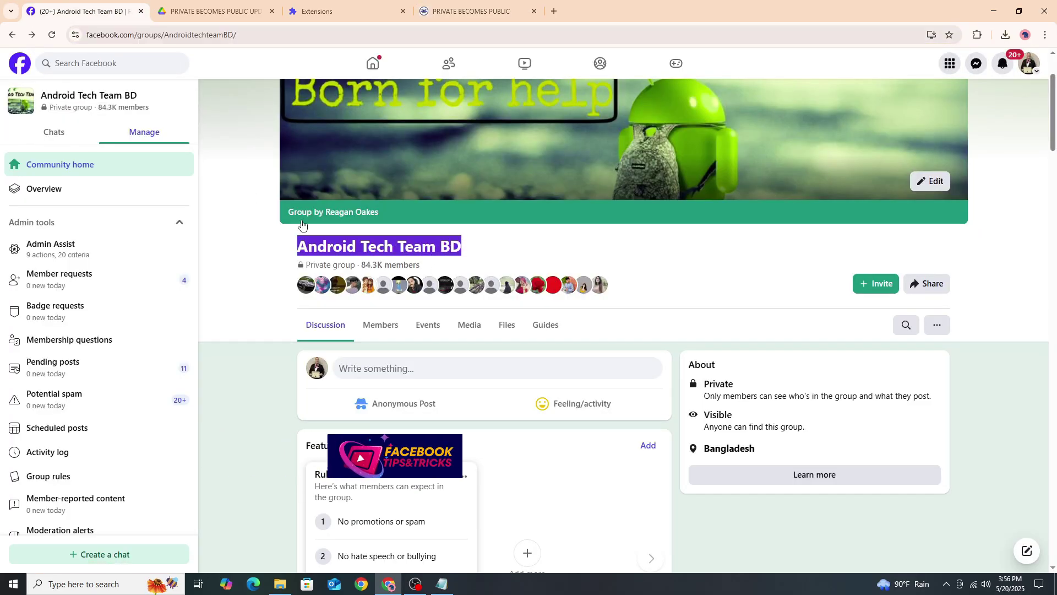
Step: Copy the highlighted group name 'Android Tech Team BD' from the Facebook group page
left_click(417, 369)
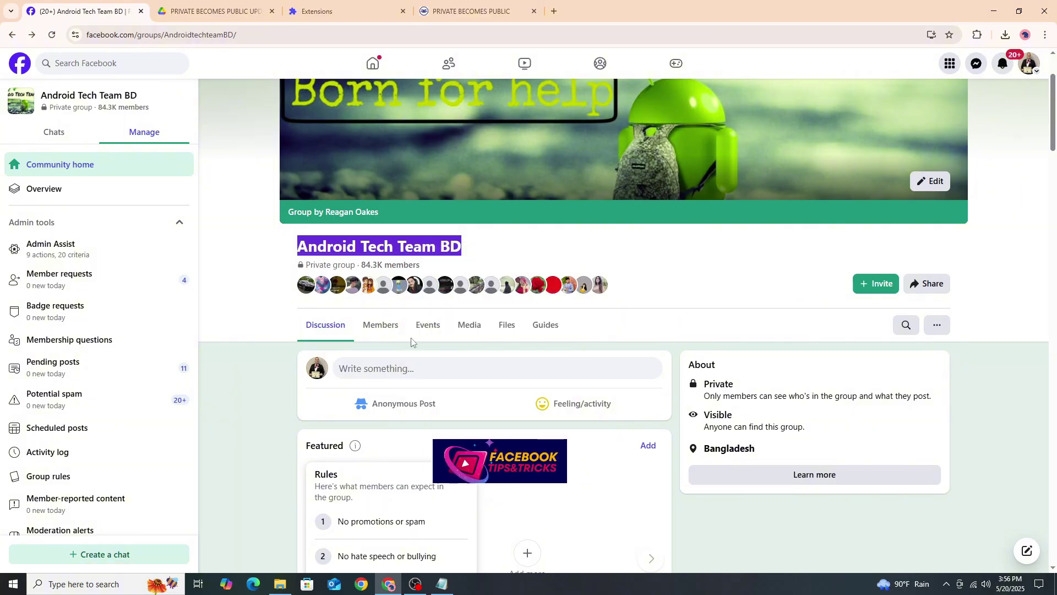
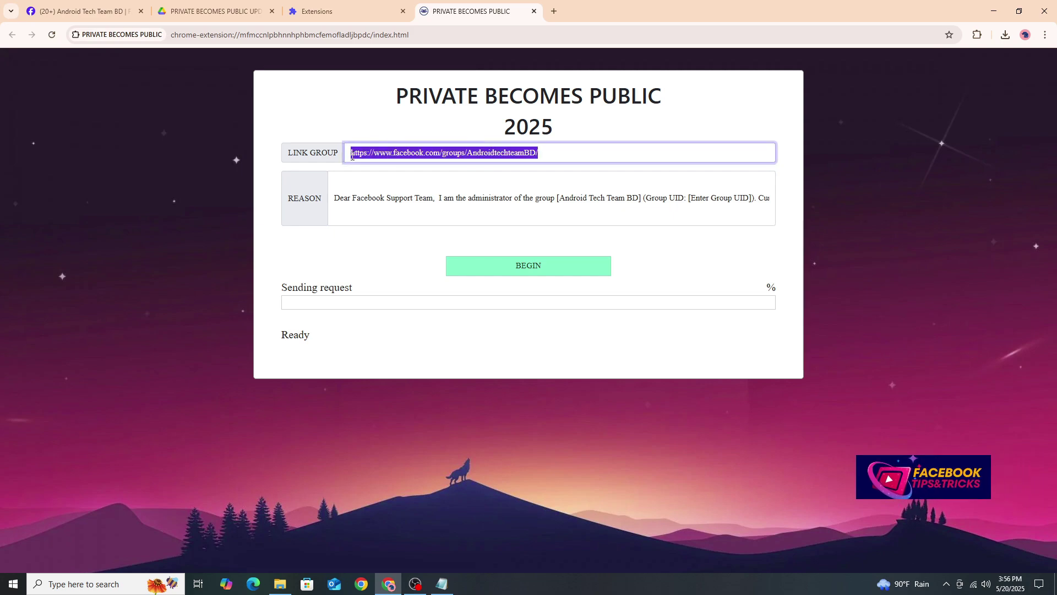
Step: Deselect the group link field, leaving the filled form ready with status Ready
left_click(440, 231)
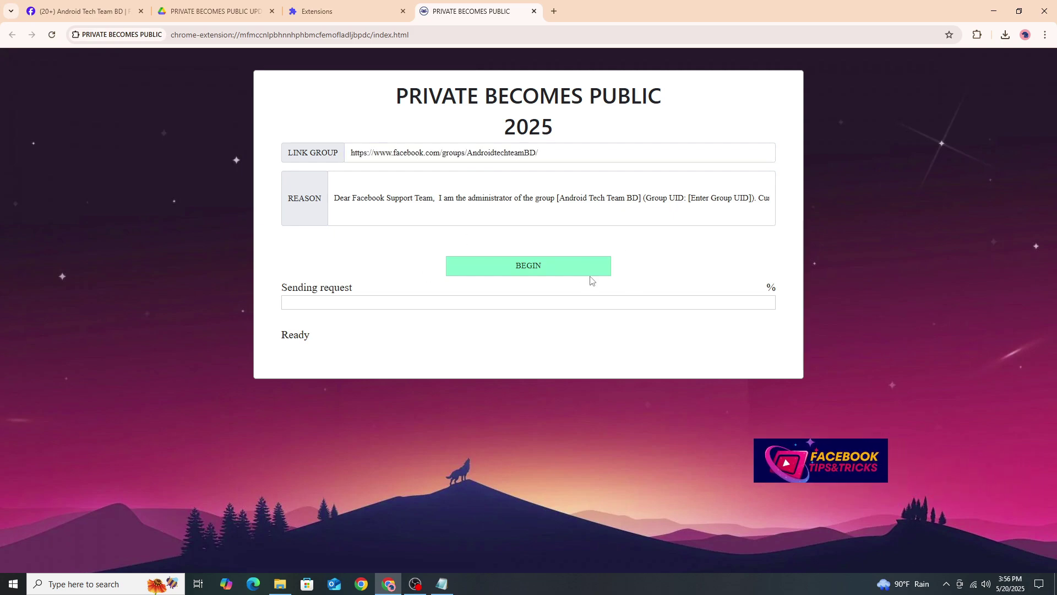
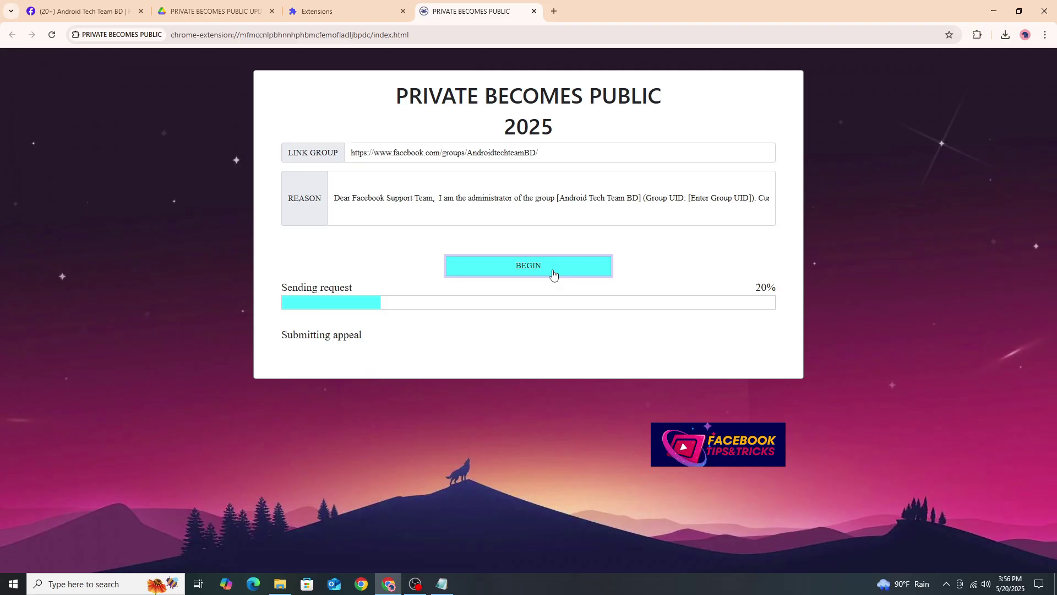
Step: Watch the group appeal progress from 60% to 100%, highlighting the 'Request successful!' result line
left_click_drag(283, 332, 441, 316)
left_click_drag(283, 287, 780, 286)
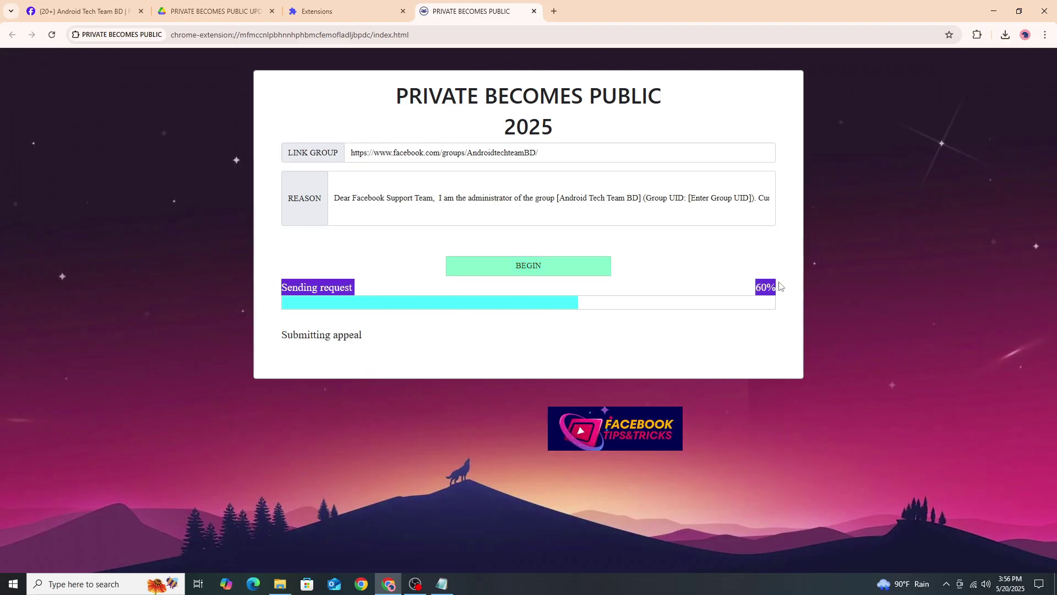
left_click(715, 326)
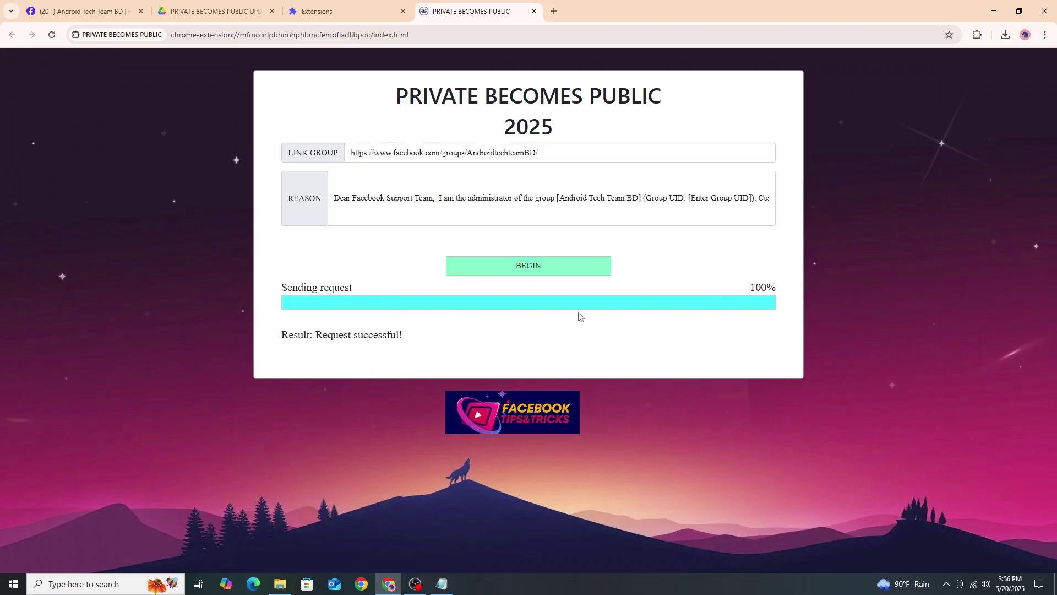
left_click_drag(282, 335, 427, 337)
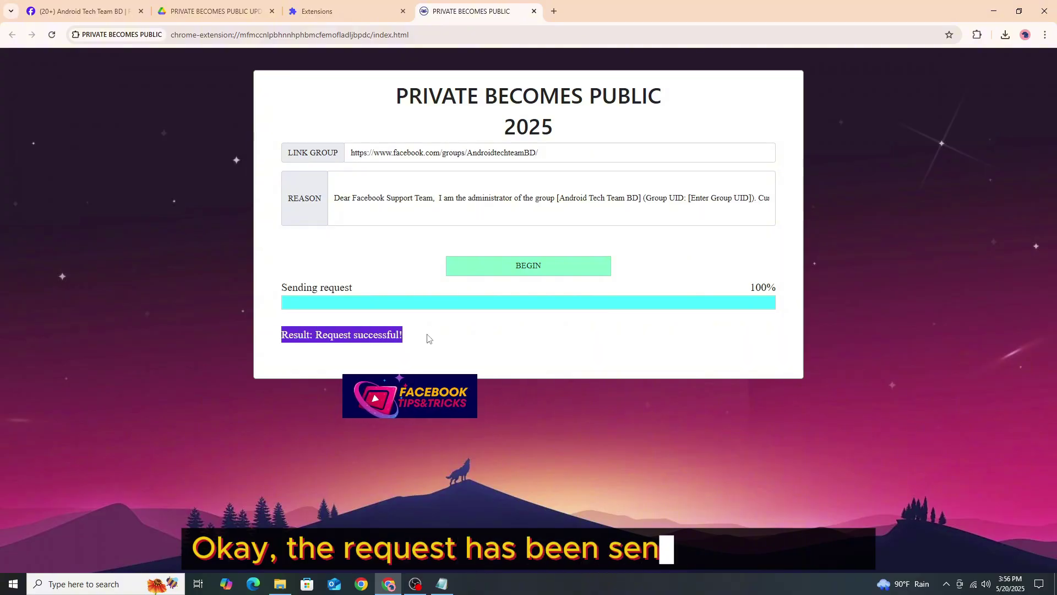
left_click(491, 336)
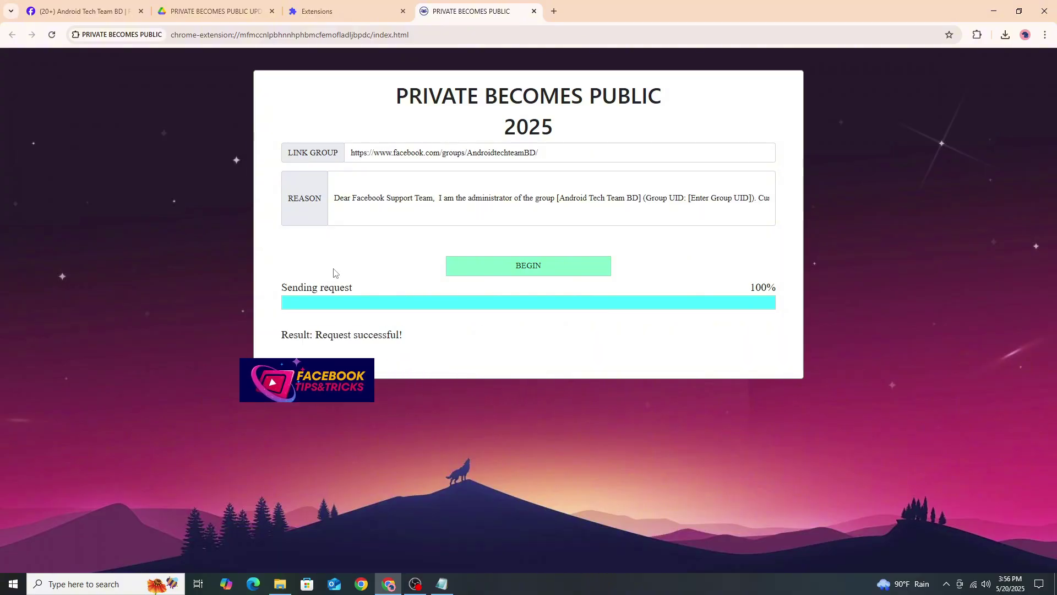
left_click(88, 11)
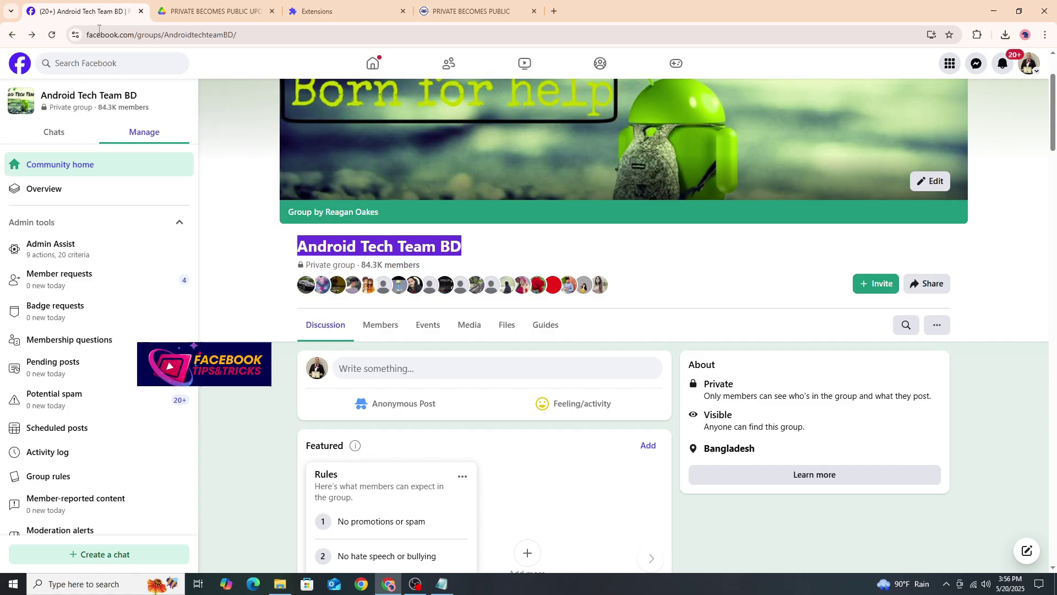
left_click(249, 247)
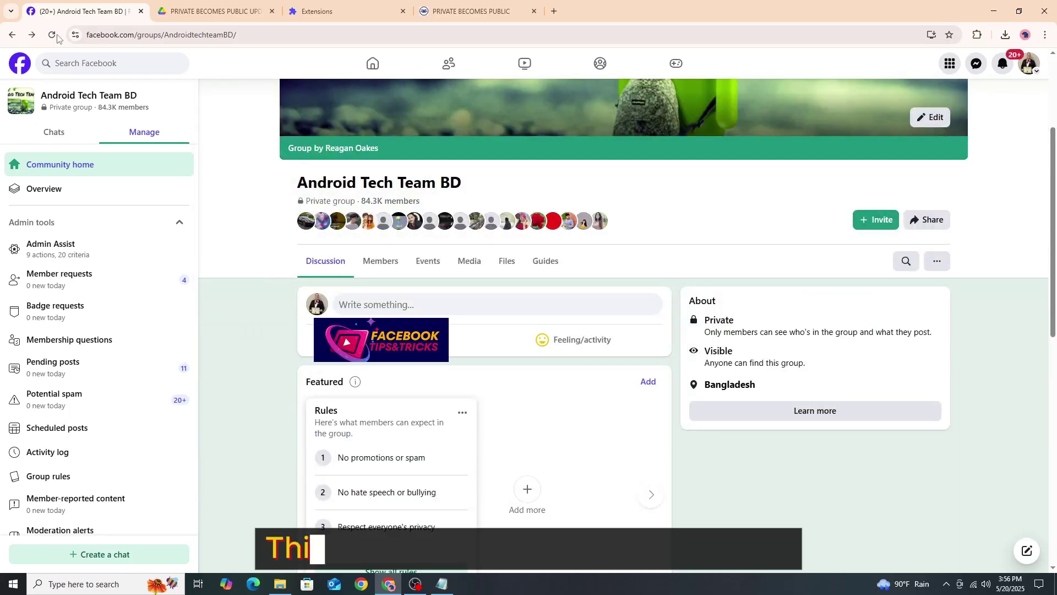
key("F5")
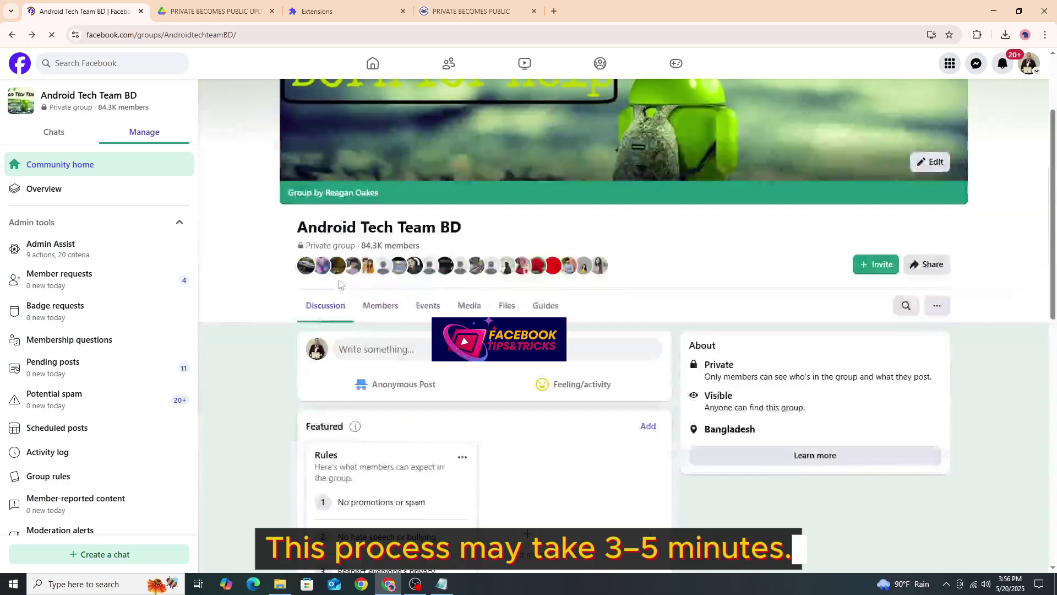
left_click_drag(363, 249, 446, 251)
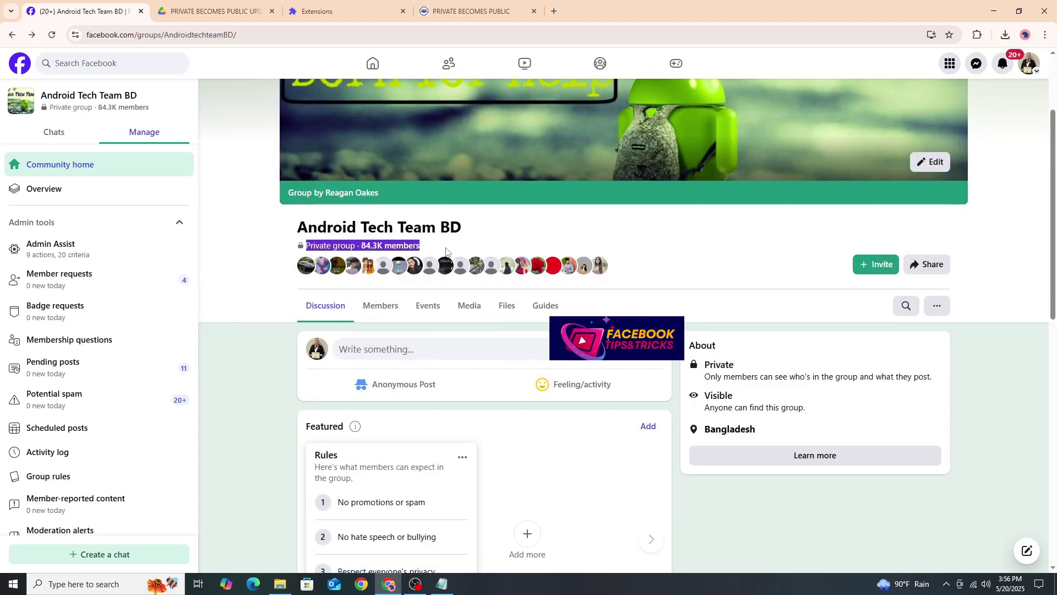
scroll(246, 260, "up", 1)
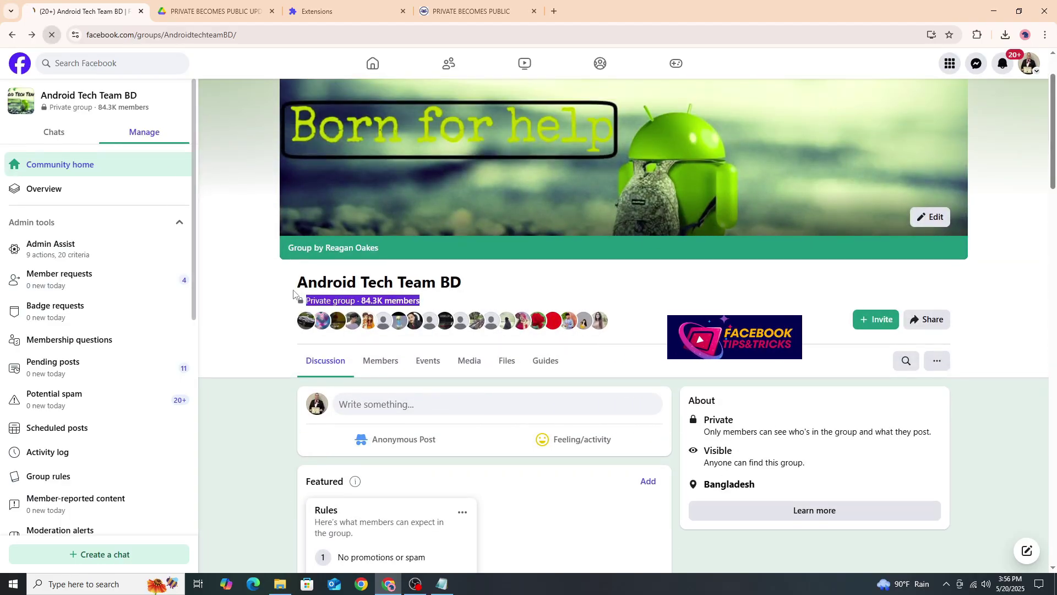
key("F5")
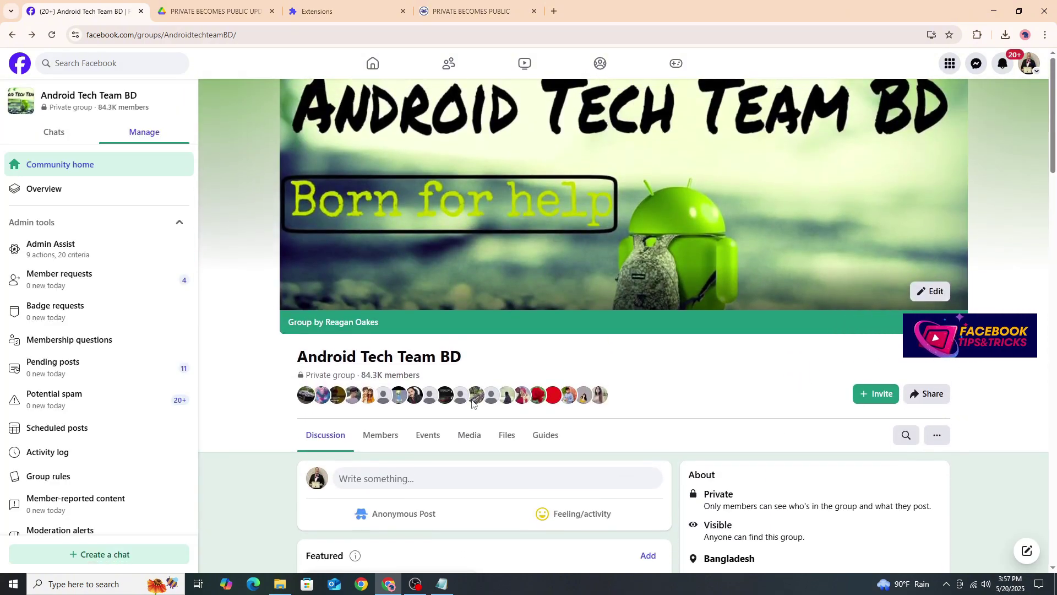
Step: Reload Android Tech Team BD and confirm 'Public' in the header, About box and sidebar
left_click(52, 35)
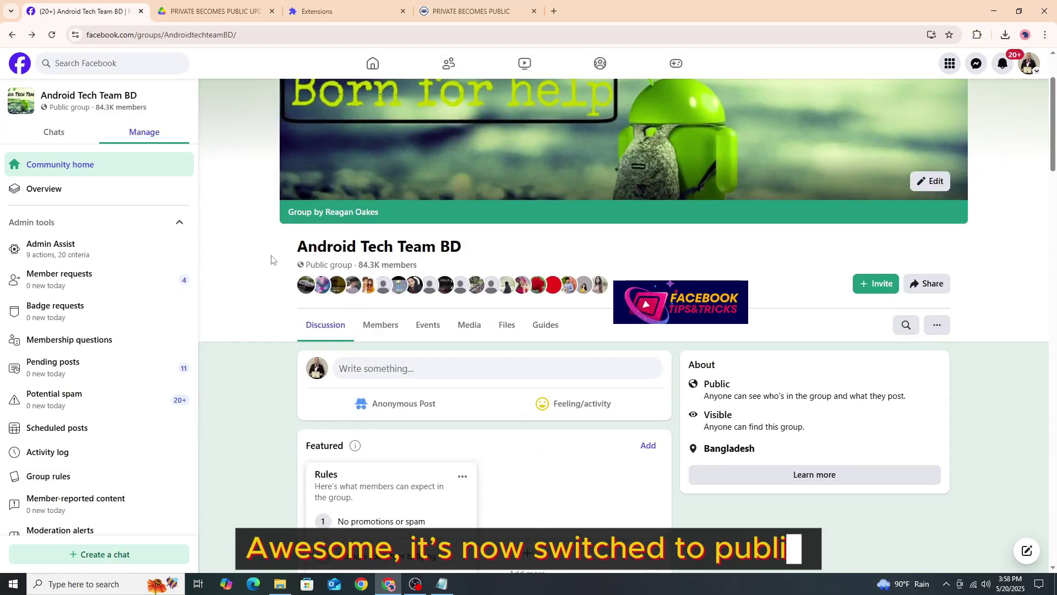
left_click_drag(272, 259, 608, 257)
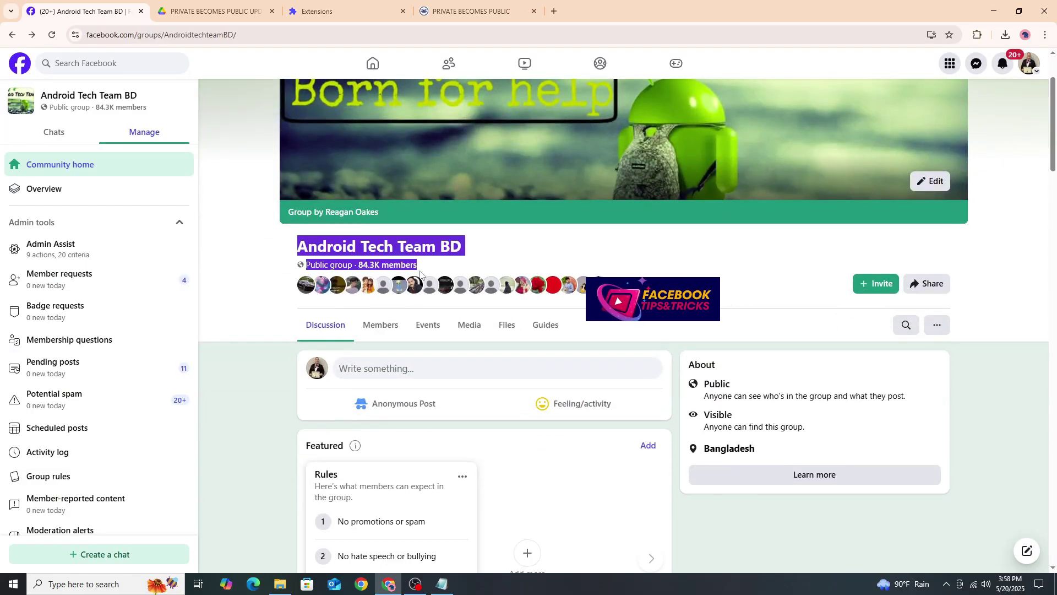
scroll(608, 257, "down", 2)
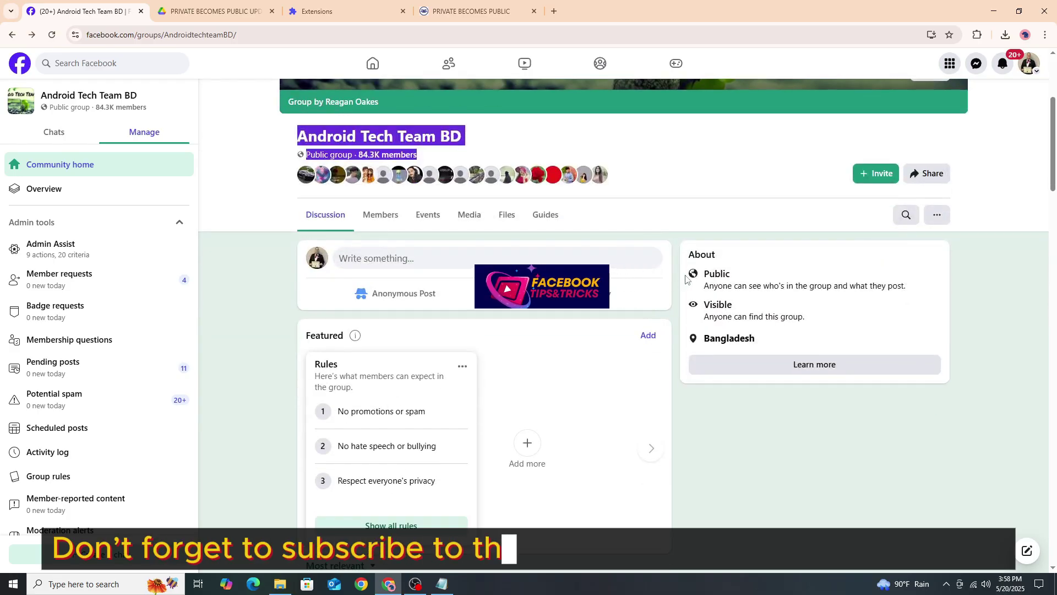
left_click_drag(704, 270, 930, 292)
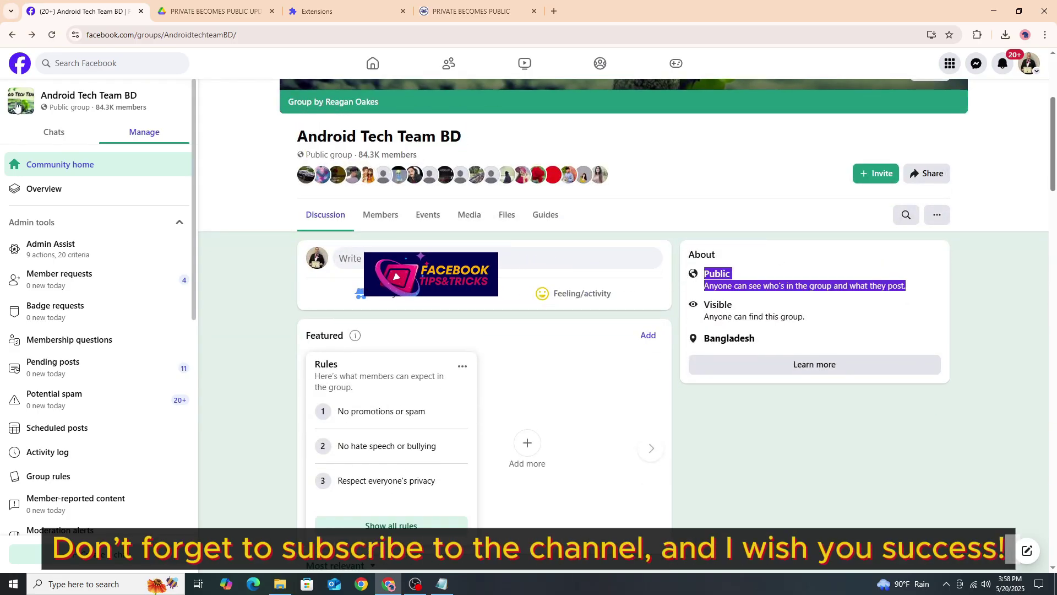
left_click_drag(40, 91, 156, 117)
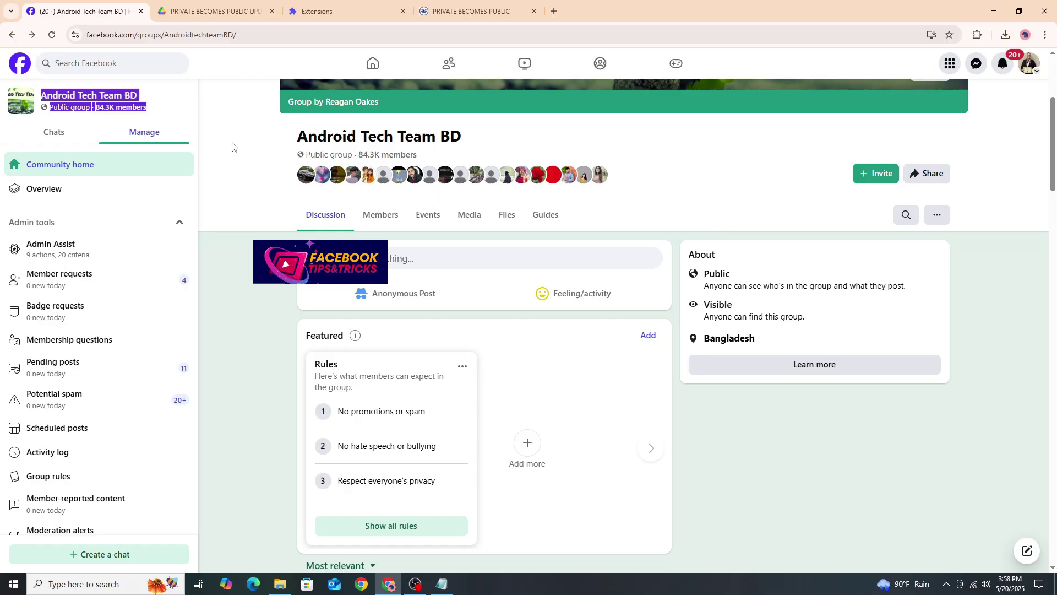
scroll(206, 230, "down", 3)
left_click(205, 230)
scroll(205, 232, "down", 1)
scroll(334, 226, "down", 15)
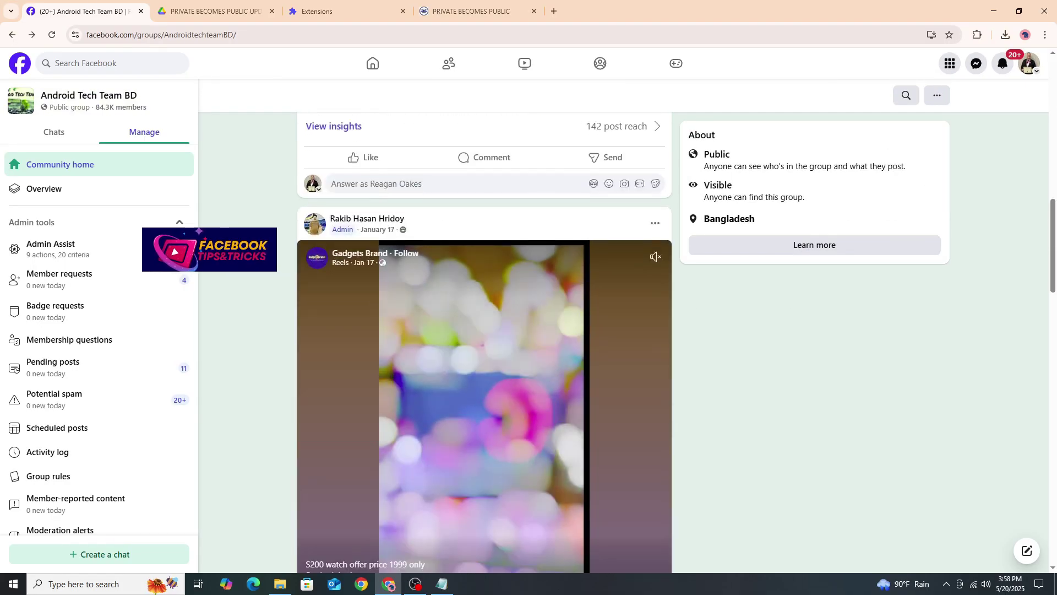
scroll(333, 226, "up", 8)
scroll(308, 220, "up", 4)
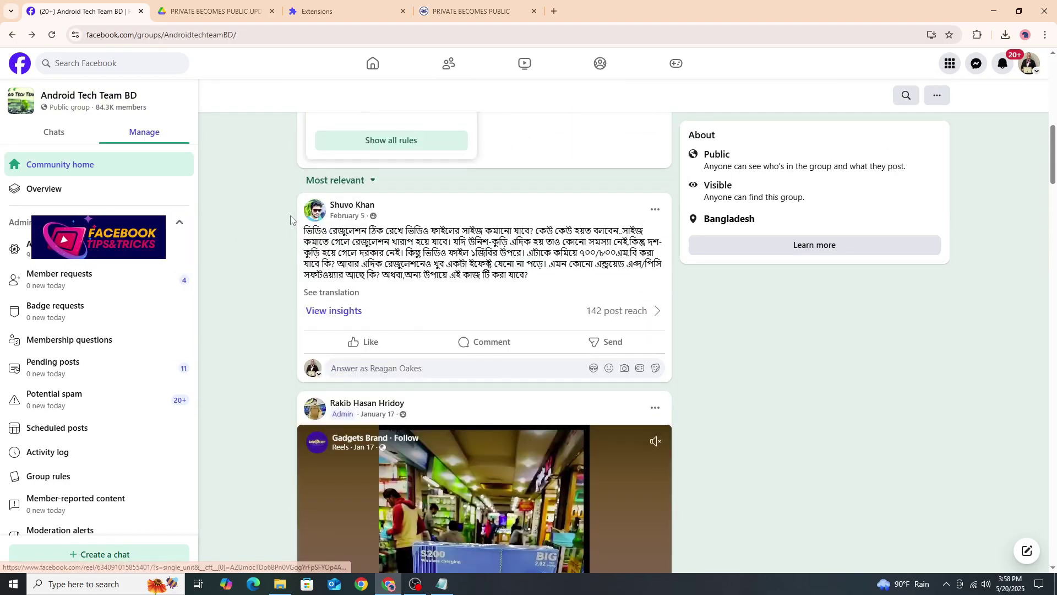
scroll(283, 213, "down", 13)
scroll(275, 211, "down", 20)
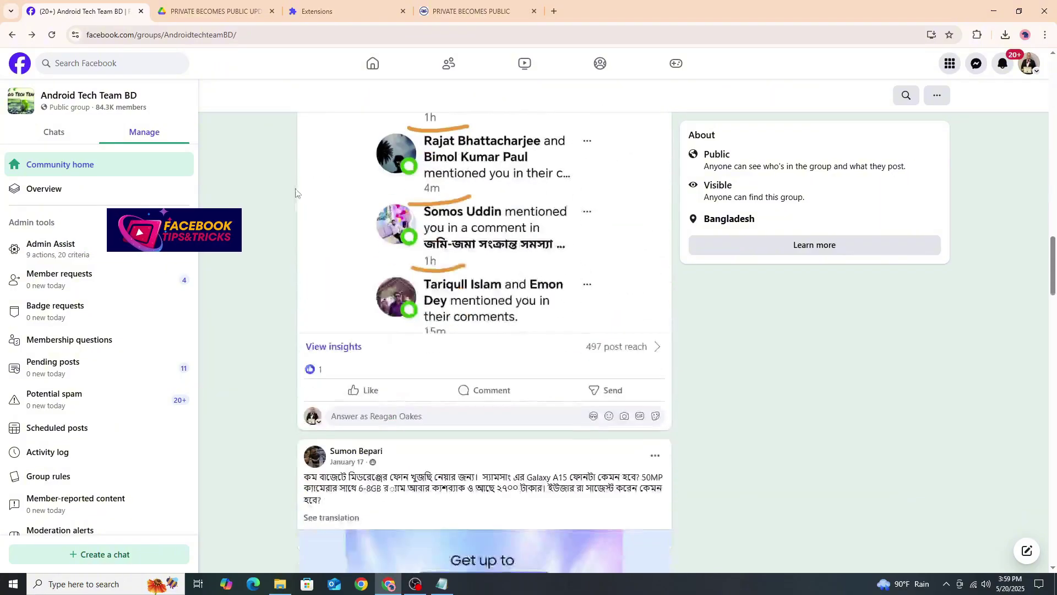
scroll(376, 241, "up", 5)
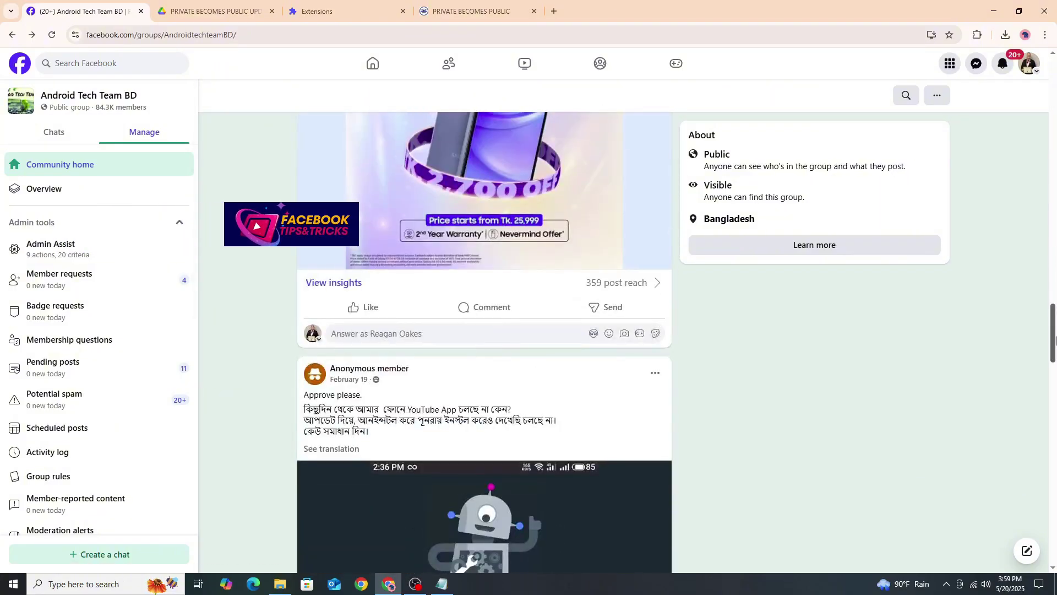